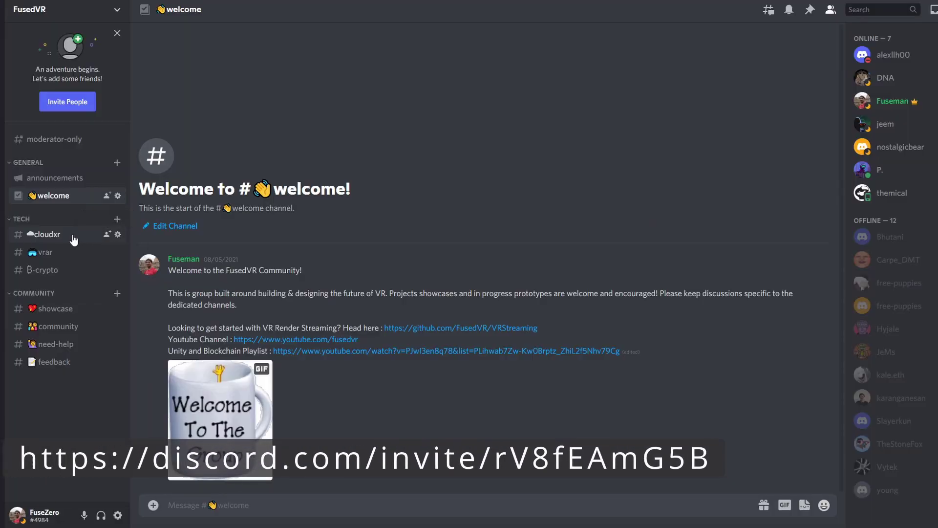
- Browse the FusedVR Discord's #cloudxr, #showcase and #community channels, scrolling back through their history
{"action": "left_click", "coordinate": [73, 238]}
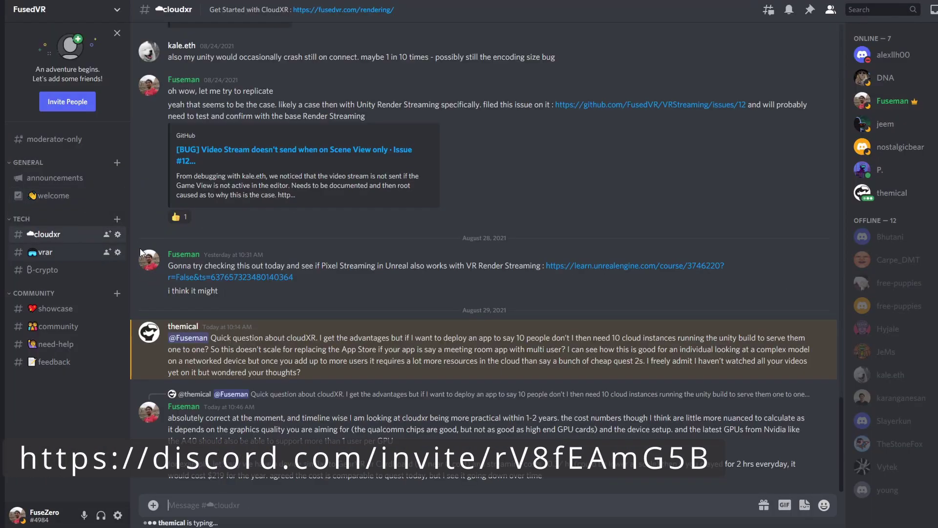
{"action": "scroll", "coordinate": [318, 299], "scroll_direction": "up", "scroll_amount": 8}
{"action": "scroll", "coordinate": [320, 308], "scroll_direction": "up", "scroll_amount": 9}
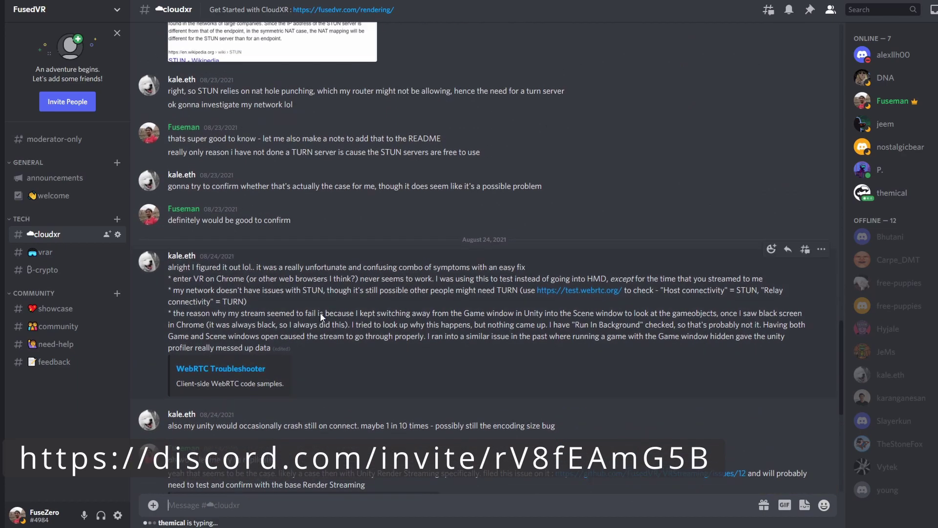
{"action": "left_click", "coordinate": [57, 309]}
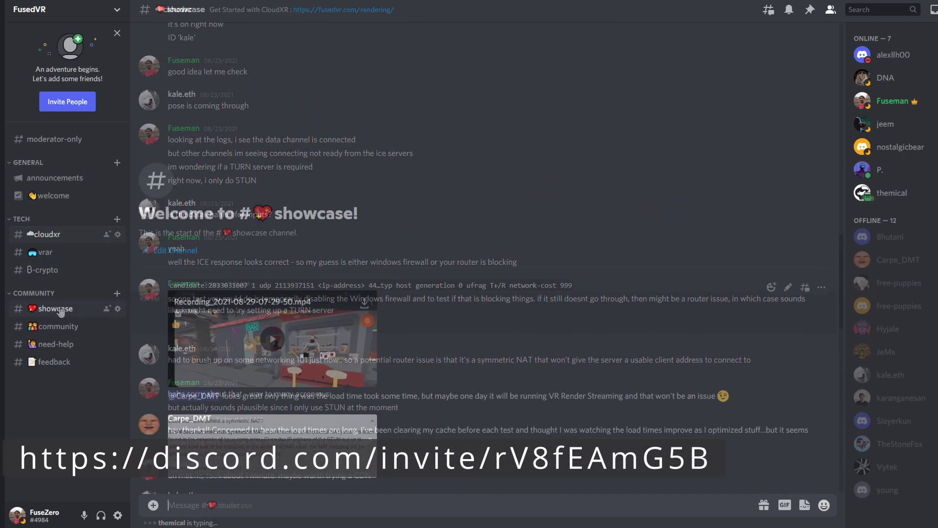
{"action": "left_click", "coordinate": [61, 326]}
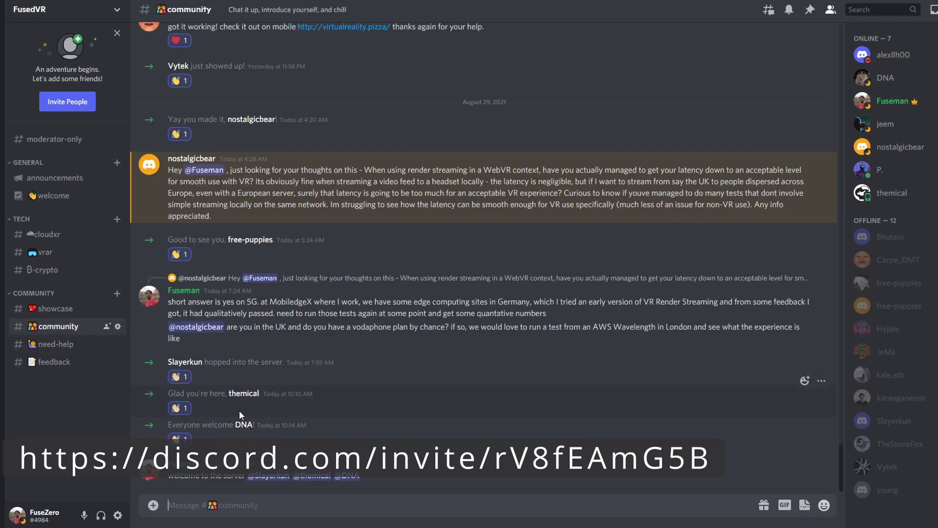
{"action": "scroll", "coordinate": [480, 365], "scroll_direction": "up", "scroll_amount": 9}
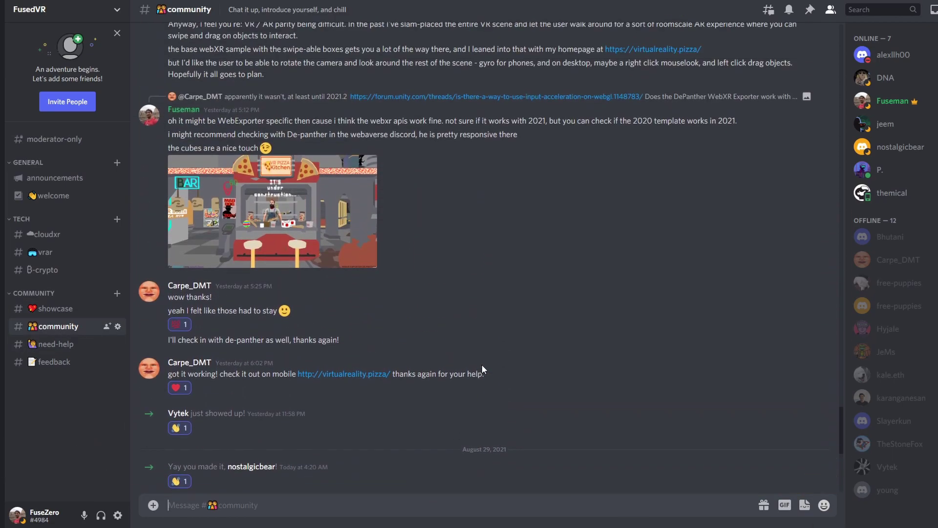
{"action": "scroll", "coordinate": [482, 366], "scroll_direction": "up", "scroll_amount": 15}
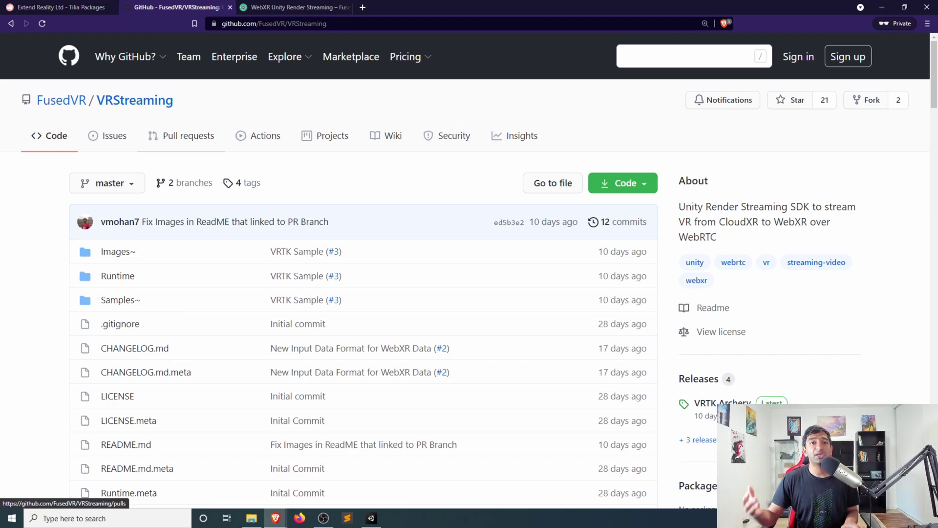
- Read the VRStreaming README down to its Setup section, then return to Unity
{"action": "scroll", "coordinate": [364, 274], "scroll_direction": "down", "scroll_amount": 15}
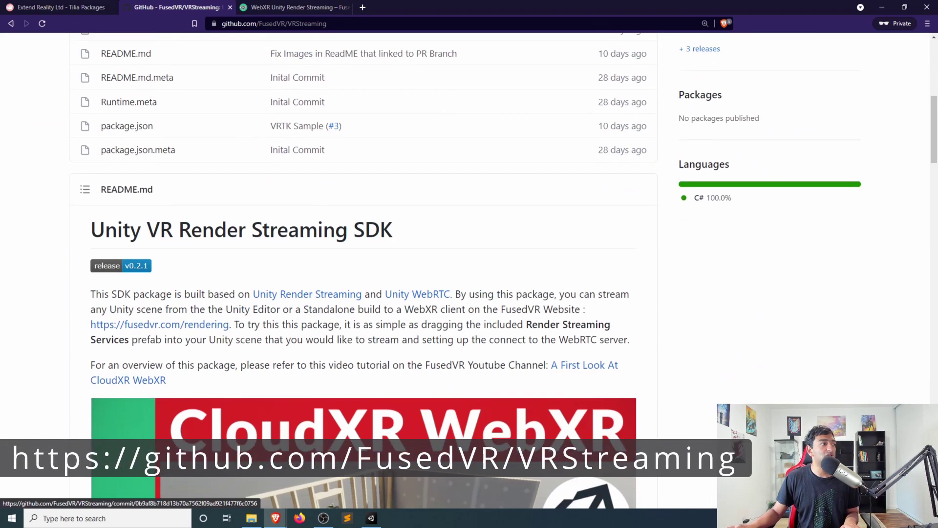
{"action": "scroll", "coordinate": [363, 273], "scroll_direction": "down", "scroll_amount": 7}
{"action": "scroll", "coordinate": [363, 273], "scroll_direction": "up", "scroll_amount": 3}
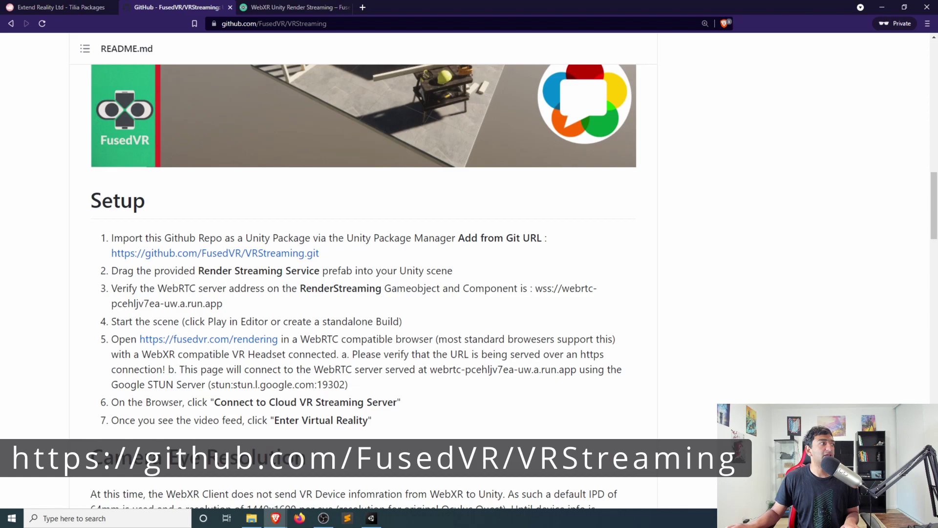
{"action": "key", "text": "alt+Tab"}
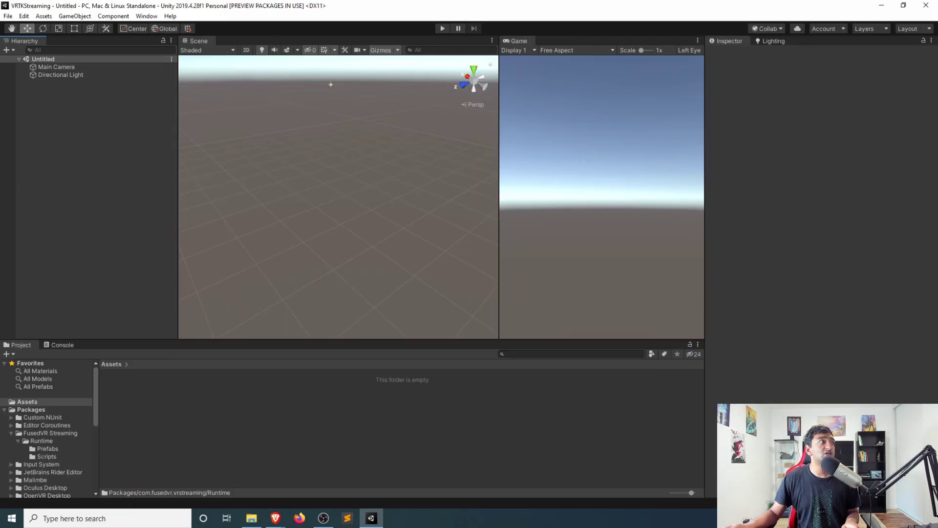
- Import the FusedVR Streaming VRTK Integration Sample into the project from Package Manager
{"action": "left_click", "coordinate": [147, 16]}
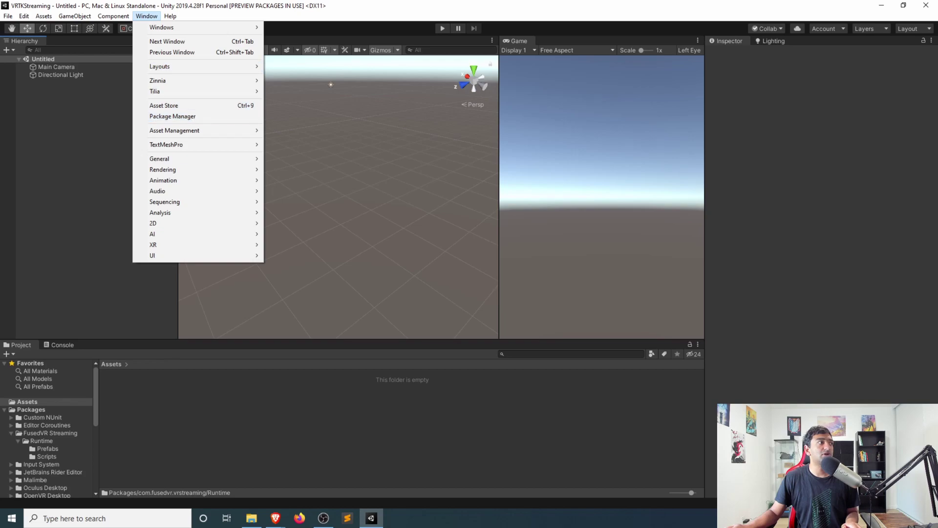
{"action": "left_click", "coordinate": [172, 116]}
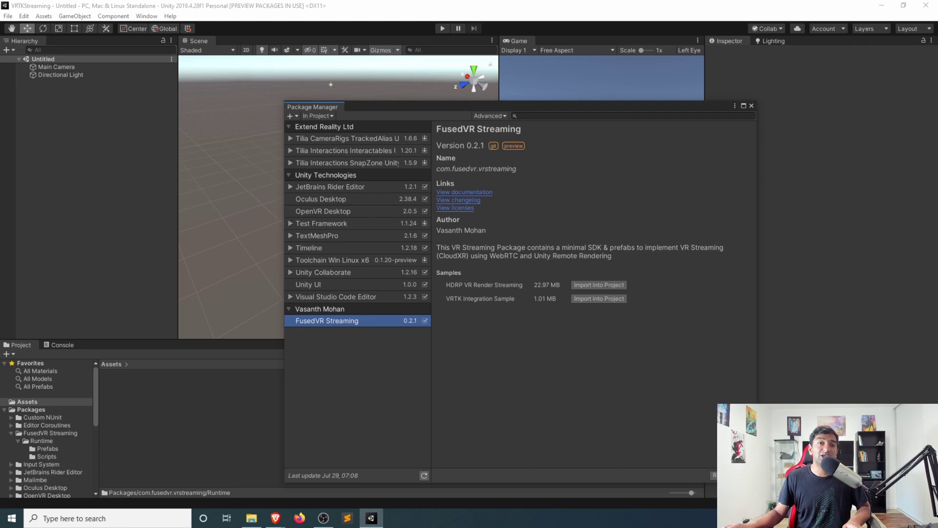
{"action": "left_click", "coordinate": [599, 298]}
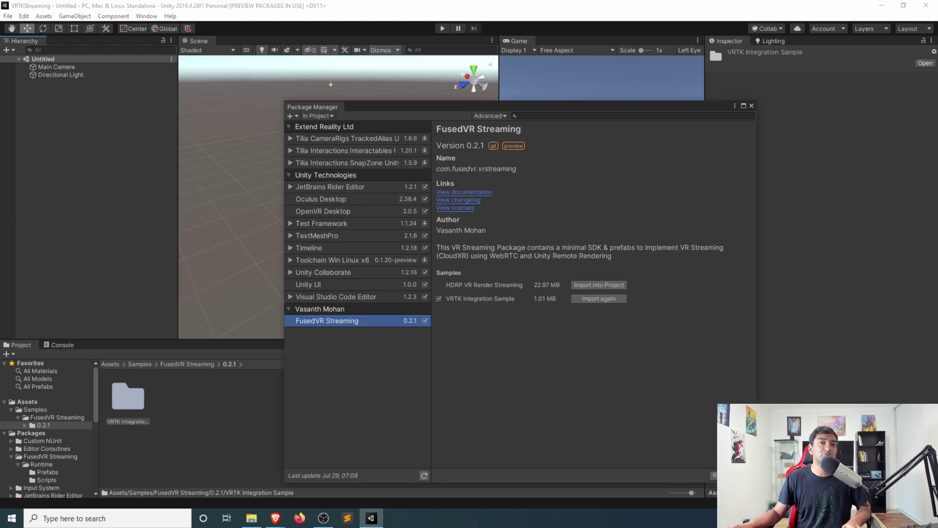
{"action": "left_click", "coordinate": [751, 106]}
- Open the VRTK Integration Sample's Scenes folder to reach SampleScene
{"action": "double_click", "coordinate": [128, 396]}
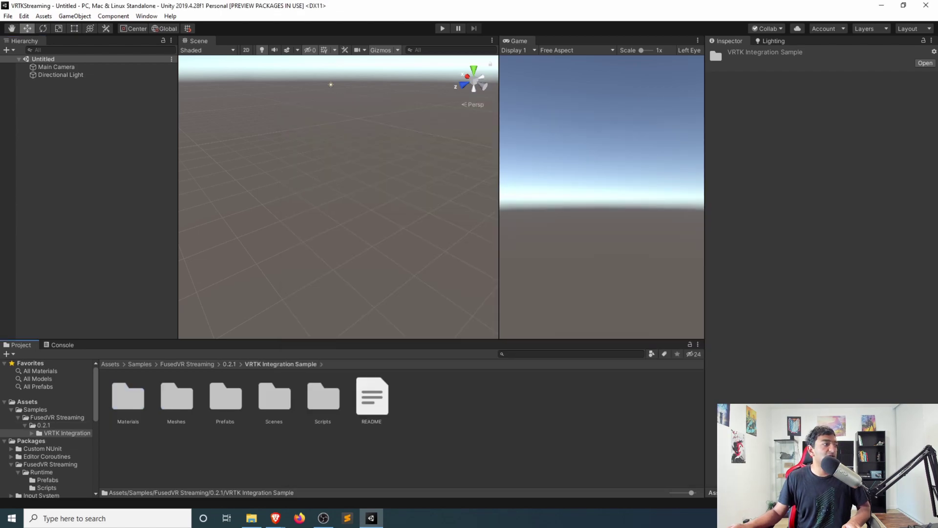
{"action": "double_click", "coordinate": [275, 396]}
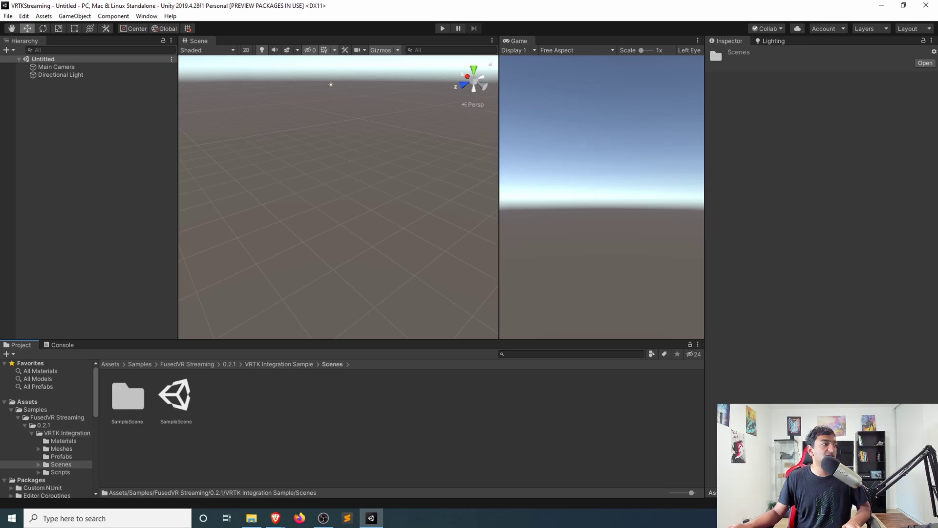
{"action": "left_click", "coordinate": [274, 404]}
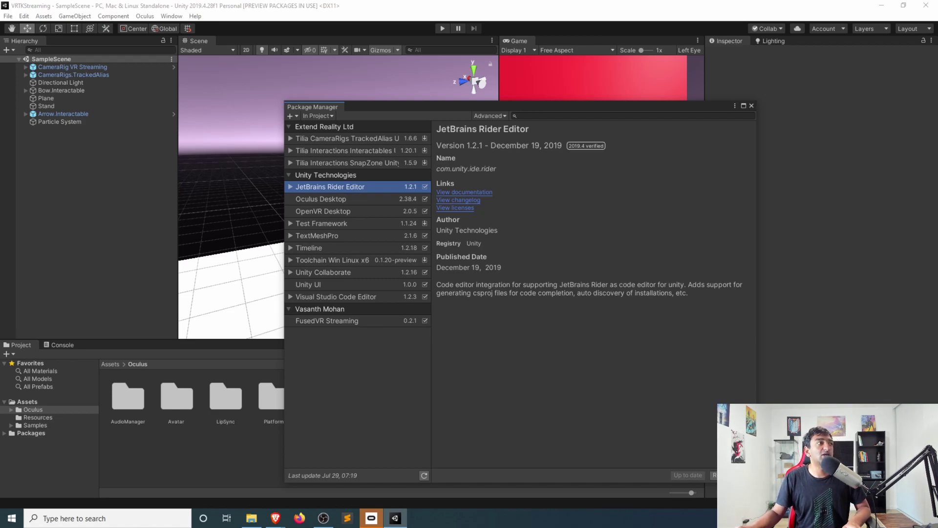
- Check versions of Tilia TrackedAlias, Interactables and SnapZone, ending on TrackedAlias 1.6.6 with 1.6.8 available
{"action": "left_click", "coordinate": [347, 138]}
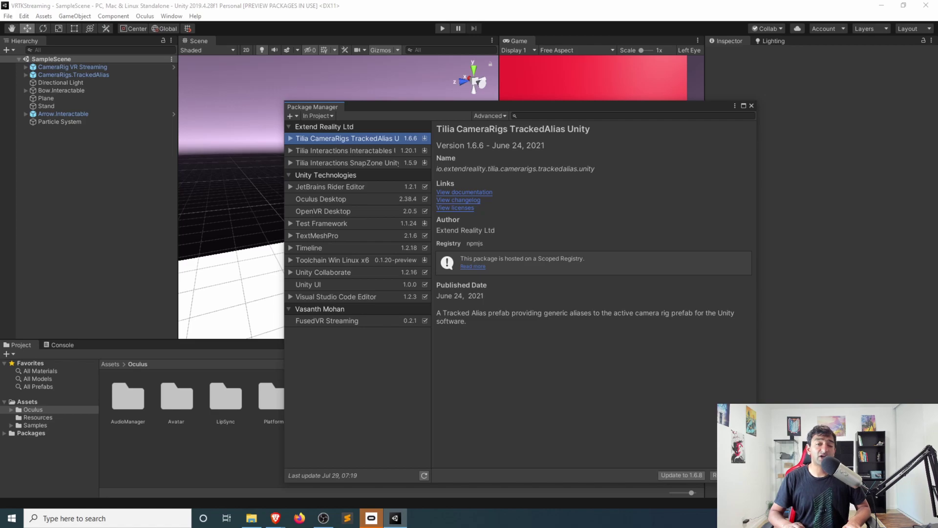
{"action": "left_click", "coordinate": [347, 151]}
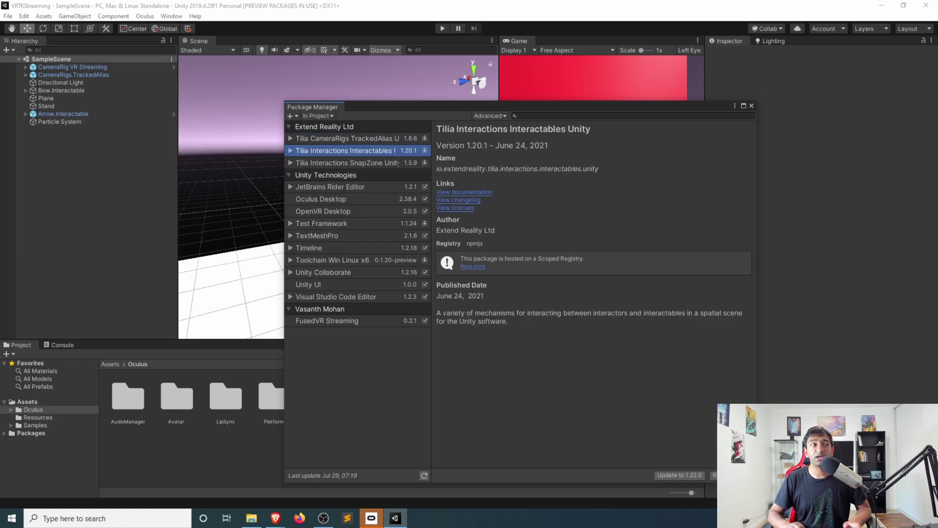
{"action": "left_click", "coordinate": [347, 163]}
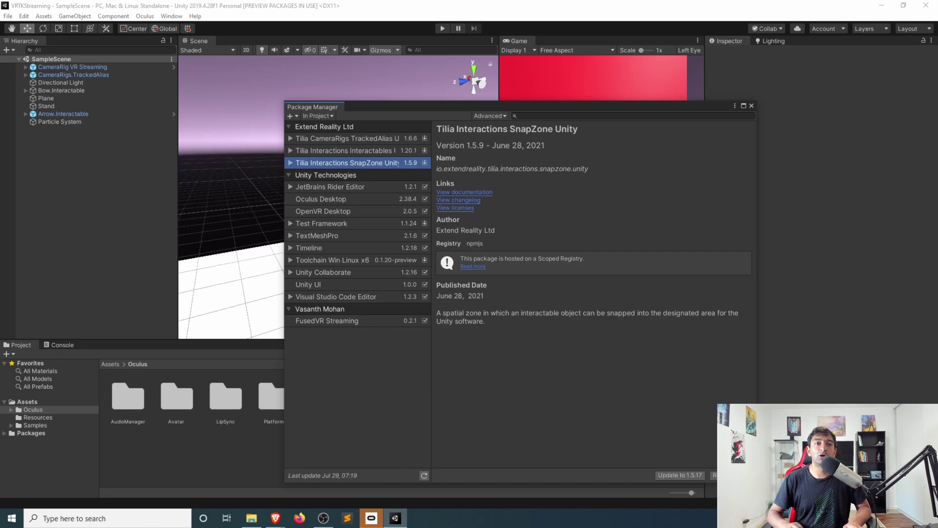
{"action": "key", "text": "Up"}
{"action": "key", "text": "Up"}
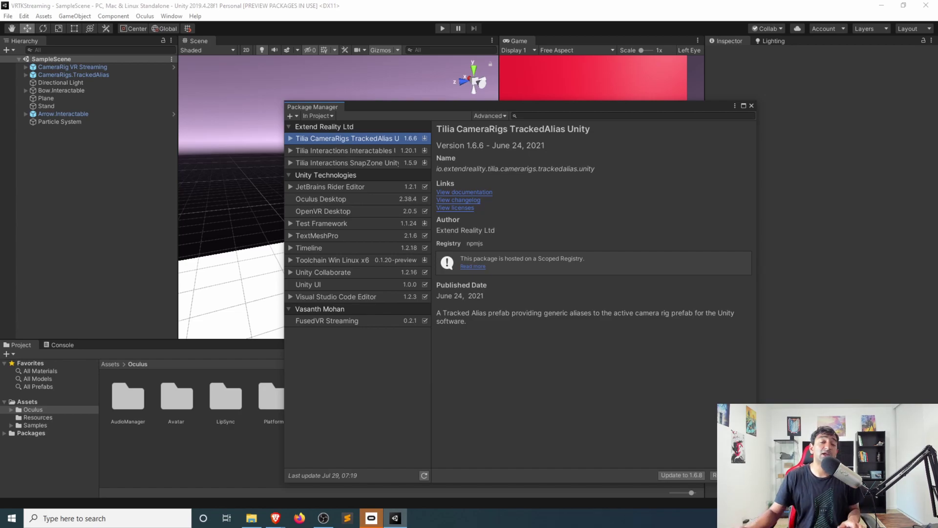
- Scroll the vrtk.io Tilia package list from the SDK section to the top, then return to Unity
{"action": "key", "text": "alt+Tab"}
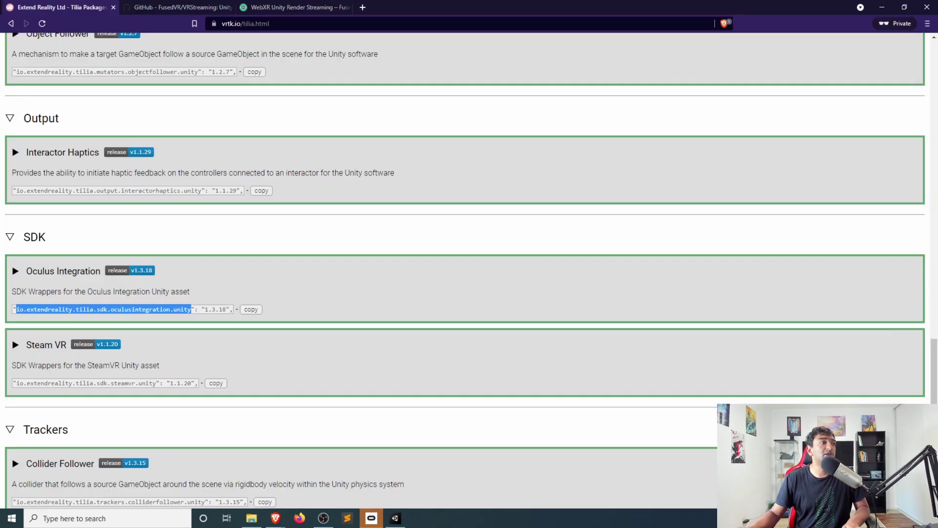
{"action": "scroll", "coordinate": [469, 264], "scroll_direction": "up", "scroll_amount": 5}
{"action": "scroll", "coordinate": [469, 264], "scroll_direction": "up", "scroll_amount": 7}
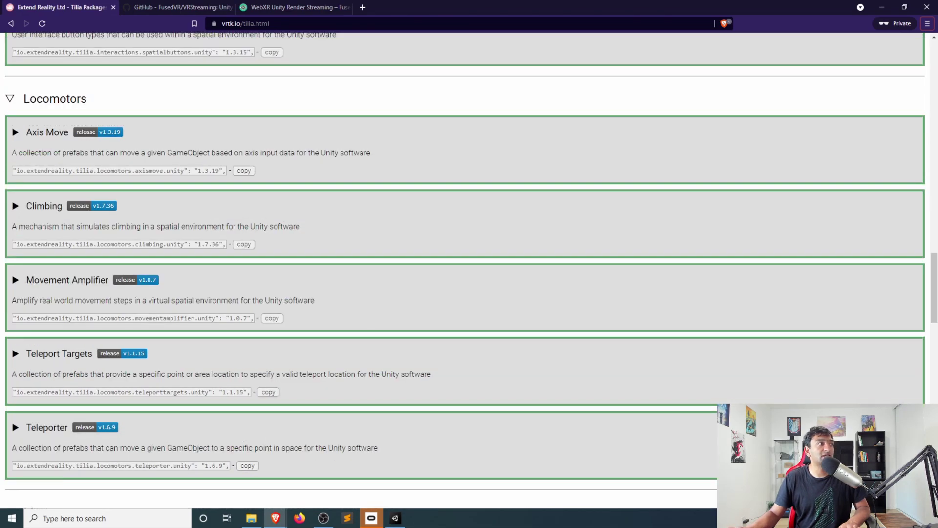
{"action": "scroll", "coordinate": [470, 264], "scroll_direction": "up", "scroll_amount": 10}
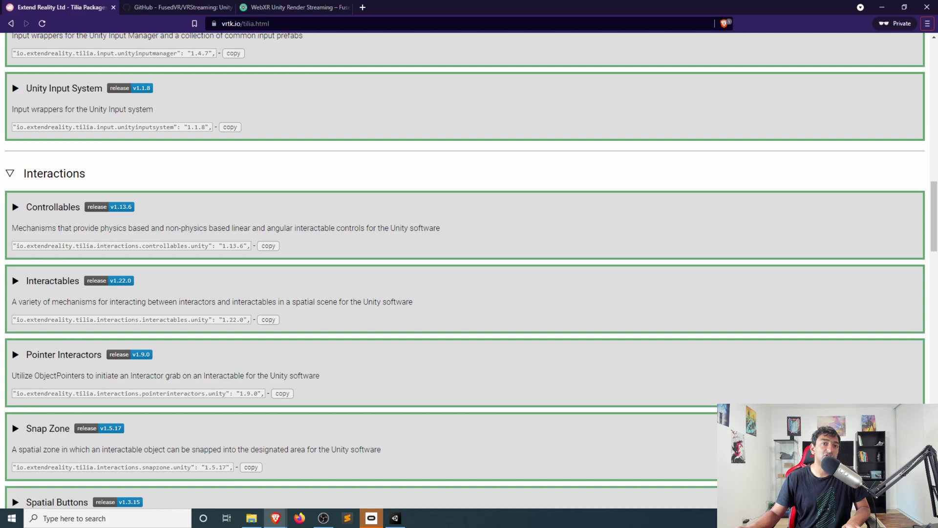
{"action": "scroll", "coordinate": [469, 264], "scroll_direction": "up", "scroll_amount": 20}
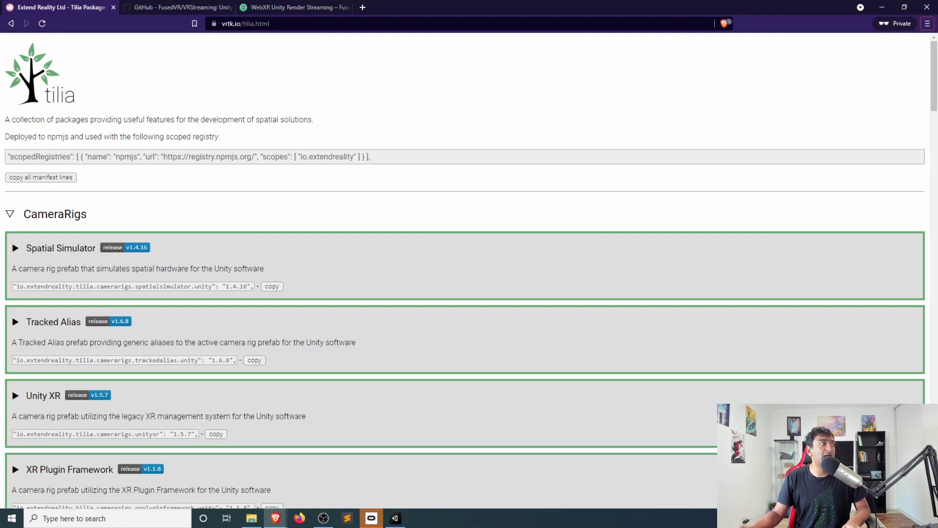
{"action": "key", "text": "alt+Tab"}
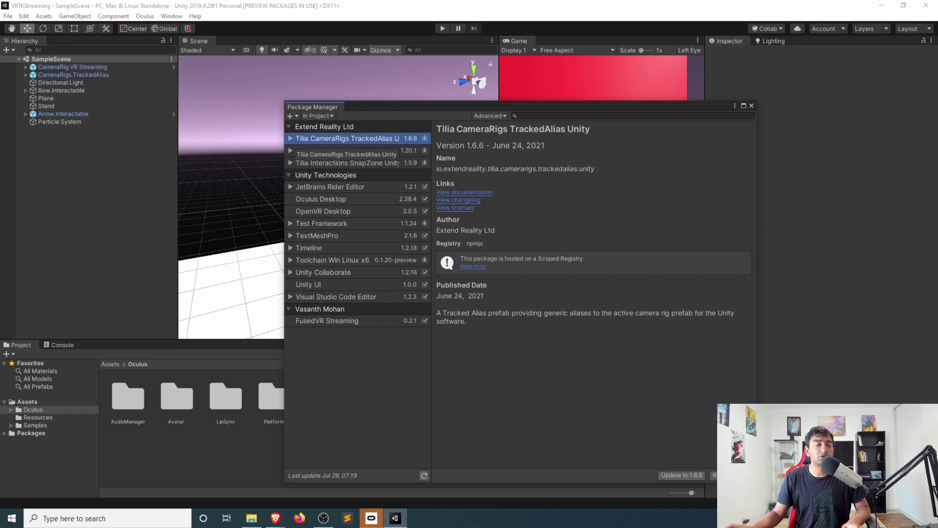
- View the npmjs scoped registry for io.extendreality in Project Settings > Package Manager
{"action": "left_click", "coordinate": [24, 16]}
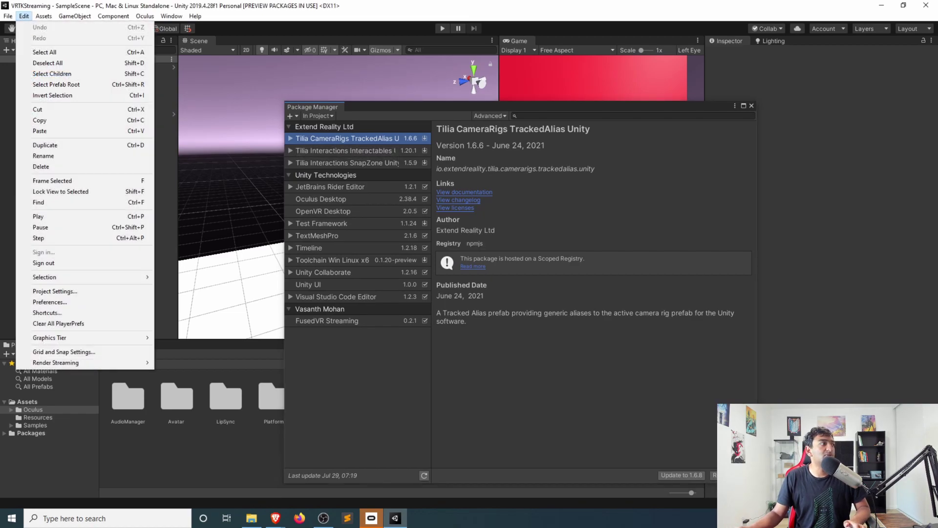
{"action": "left_click", "coordinate": [55, 291]}
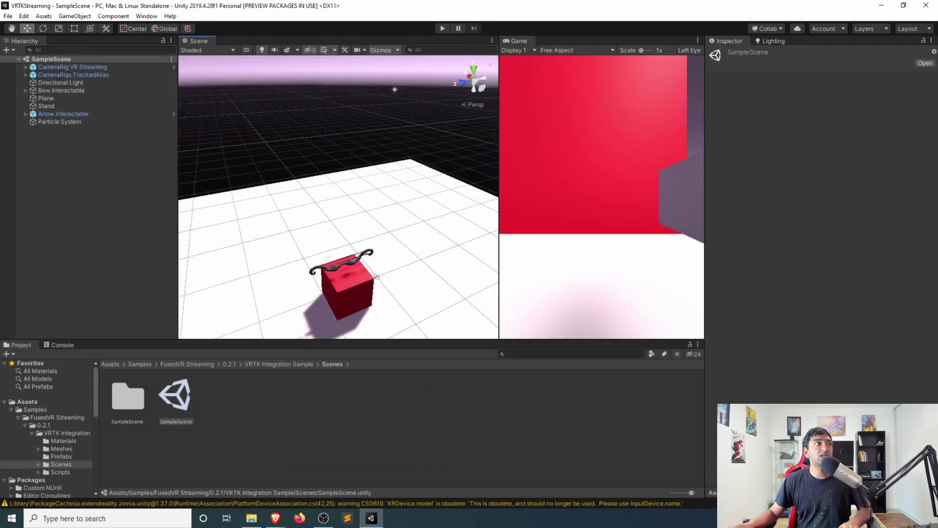
- Play SampleScene and orbit the Scene view upward to watch cubes fall around the bow
{"action": "key", "text": "ctrl+p"}
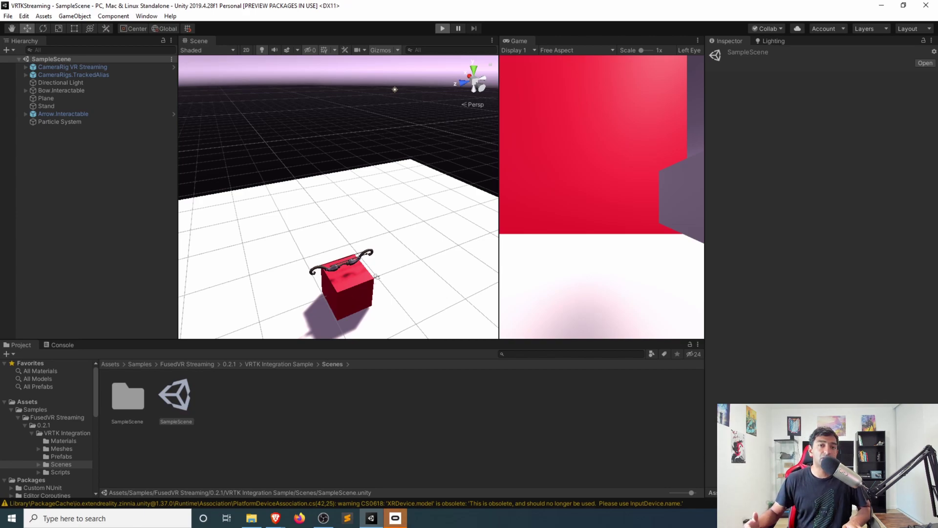
{"action": "key", "text": "ctrl+p"}
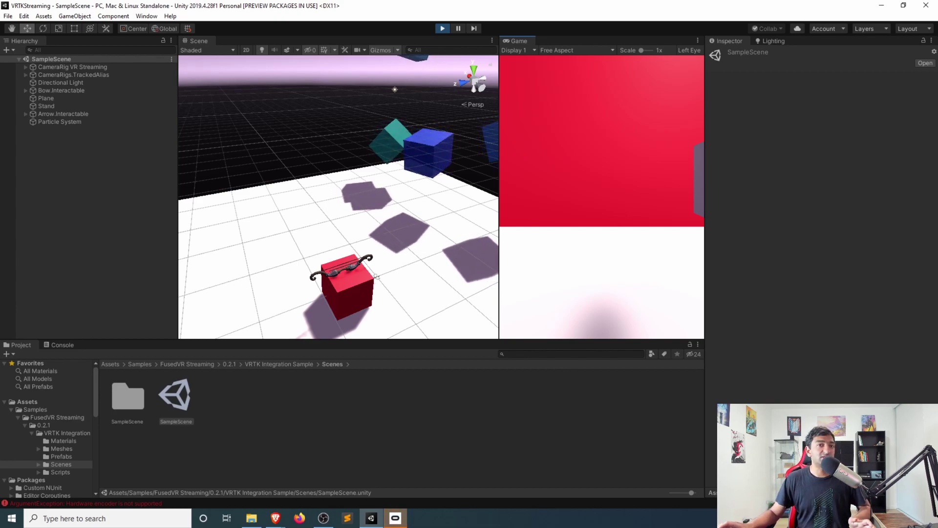
{"action": "right_click_drag", "start_coordinate": [337, 205], "coordinate": [368, 163]}
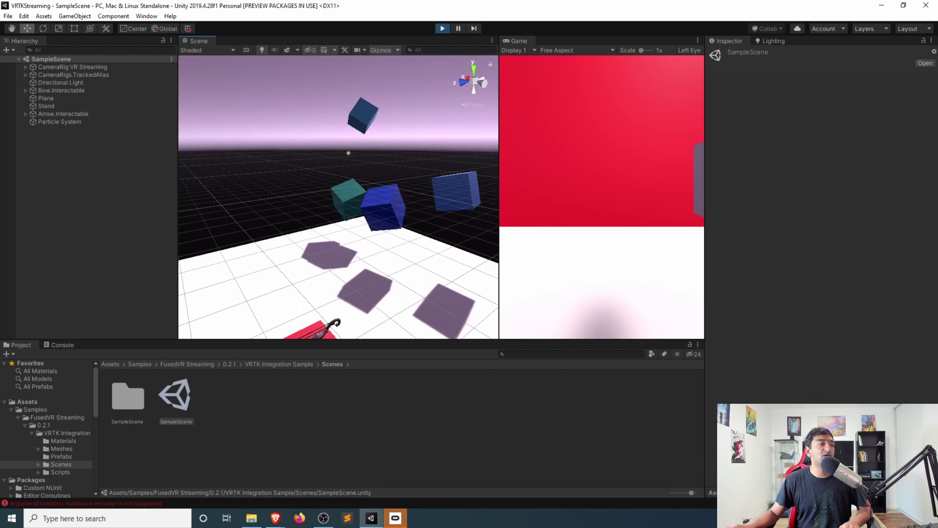
{"action": "right_click_drag", "start_coordinate": [337, 195], "coordinate": [319, 188]}
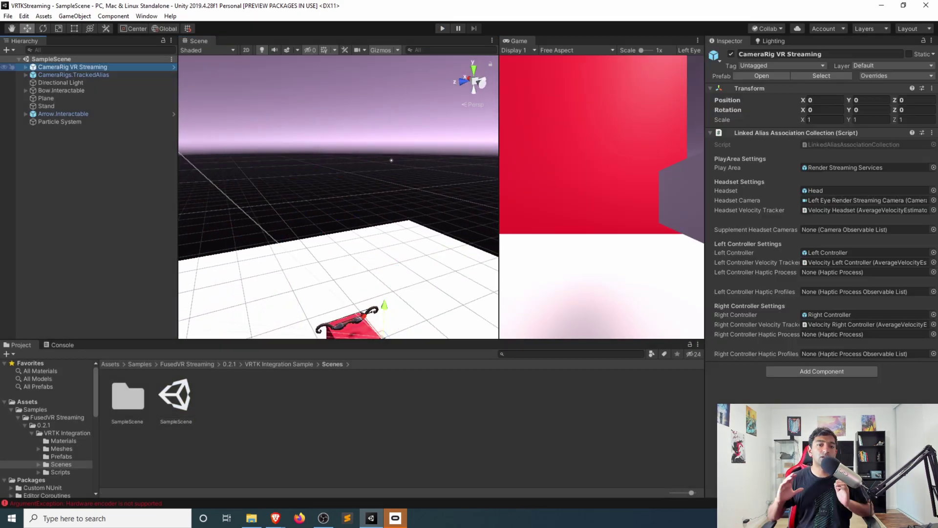
- Uncheck Hardware Encoder Support on RenderStreaming, enter Play mode, and switch to the FusedVR streaming page
{"action": "key", "text": "Right"}
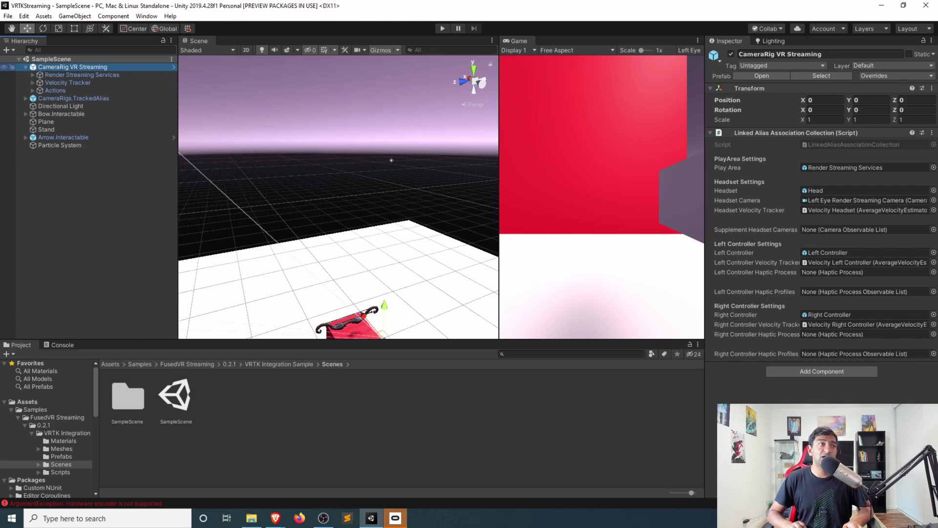
{"action": "key", "text": "Down"}
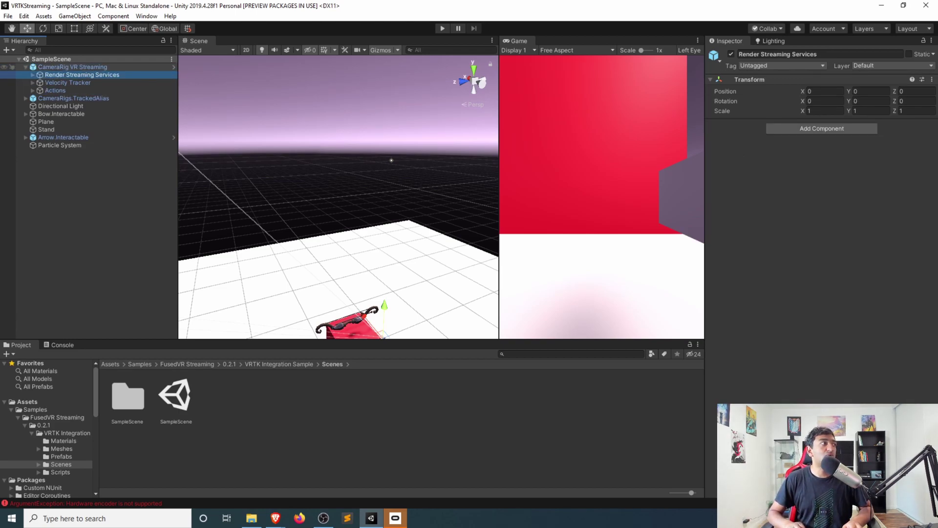
{"action": "key", "text": "Right"}
{"action": "key", "text": "Down"}
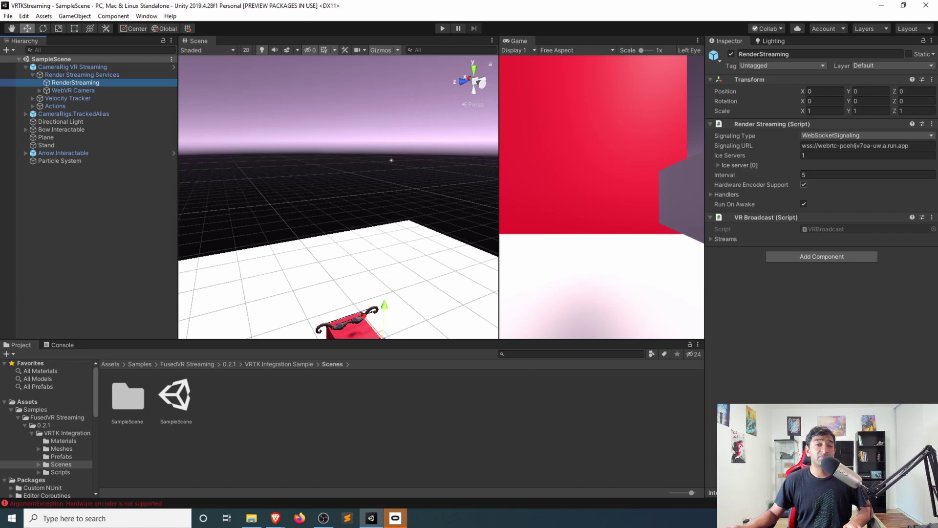
{"action": "left_click", "coordinate": [751, 185]}
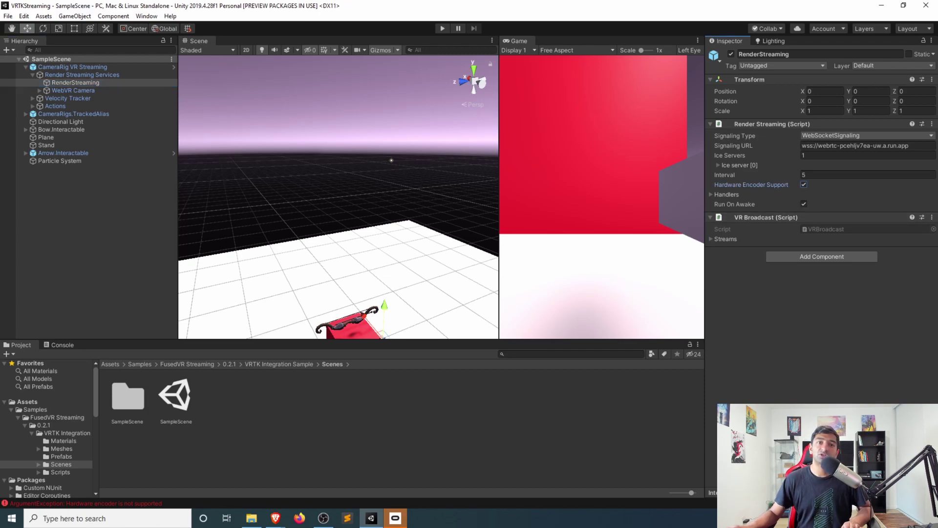
{"action": "left_click", "coordinate": [804, 185]}
{"action": "left_click", "coordinate": [442, 28]}
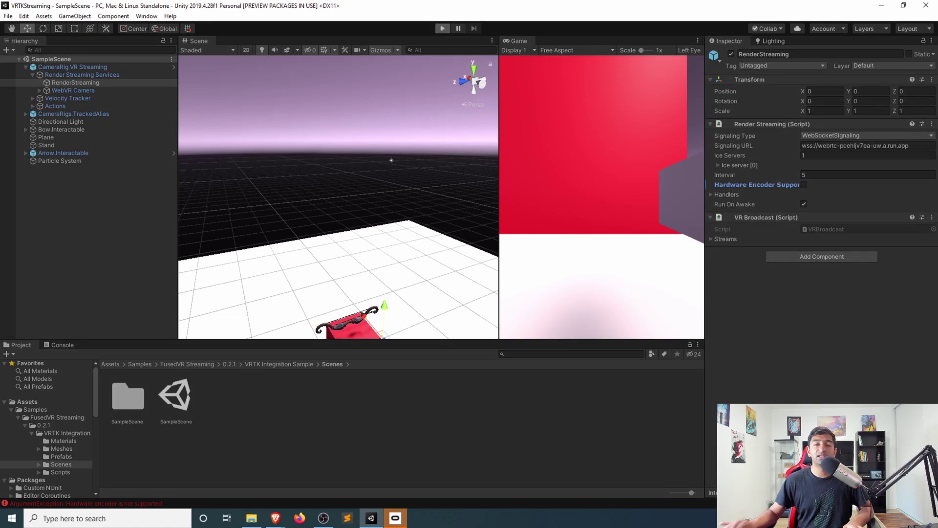
{"action": "key", "text": "alt+Tab"}
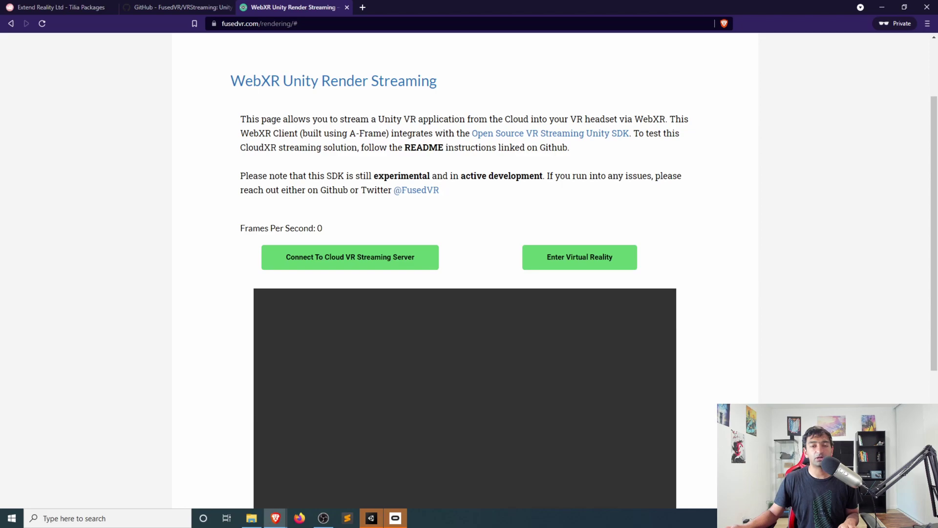
- Connect to the Cloud VR Streaming Server and watch the bow-and-cubes scene stream in stereo
{"action": "left_click", "coordinate": [350, 257]}
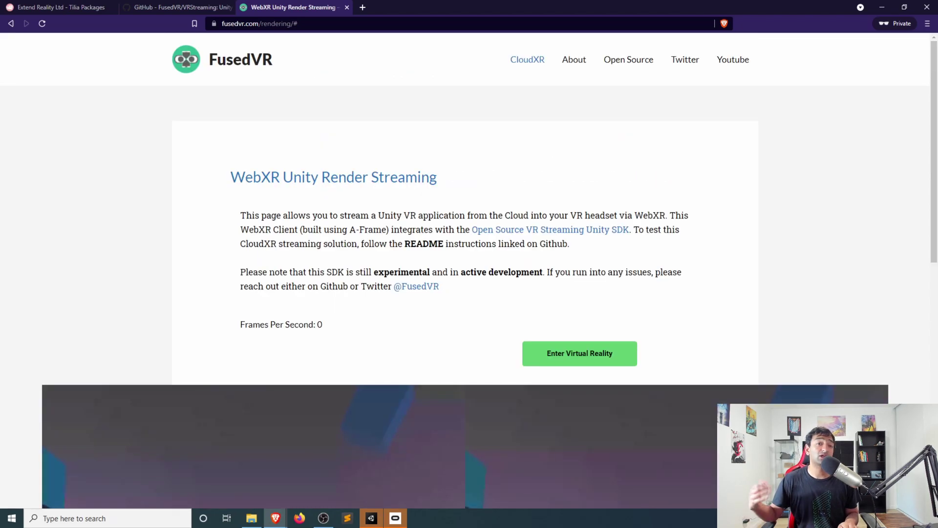
{"action": "scroll", "coordinate": [469, 269], "scroll_direction": "down", "scroll_amount": 5}
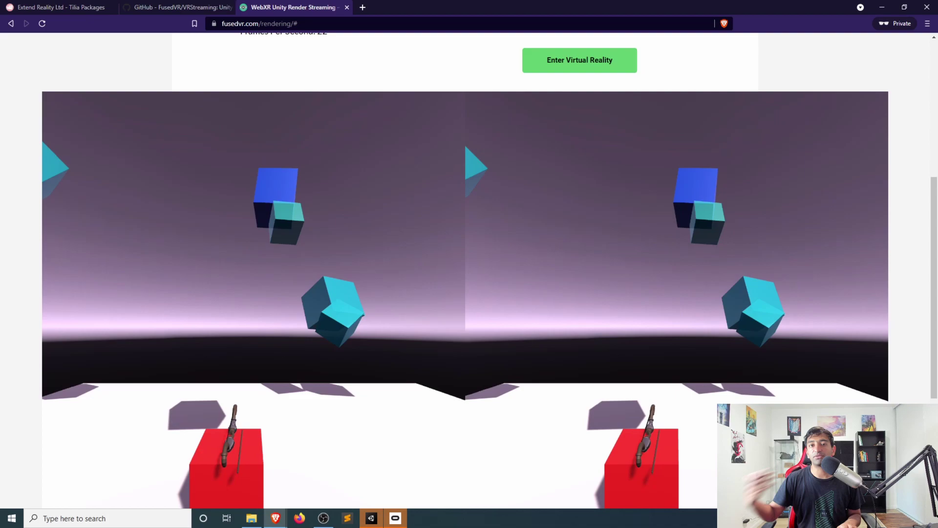
{"action": "scroll", "coordinate": [469, 273], "scroll_direction": "up", "scroll_amount": 4}
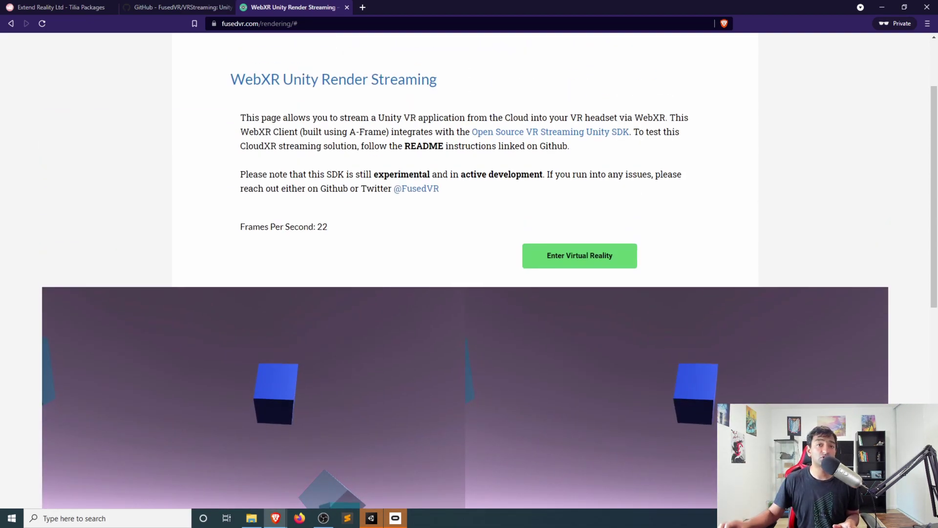
{"action": "scroll", "coordinate": [469, 274], "scroll_direction": "down", "scroll_amount": 4}
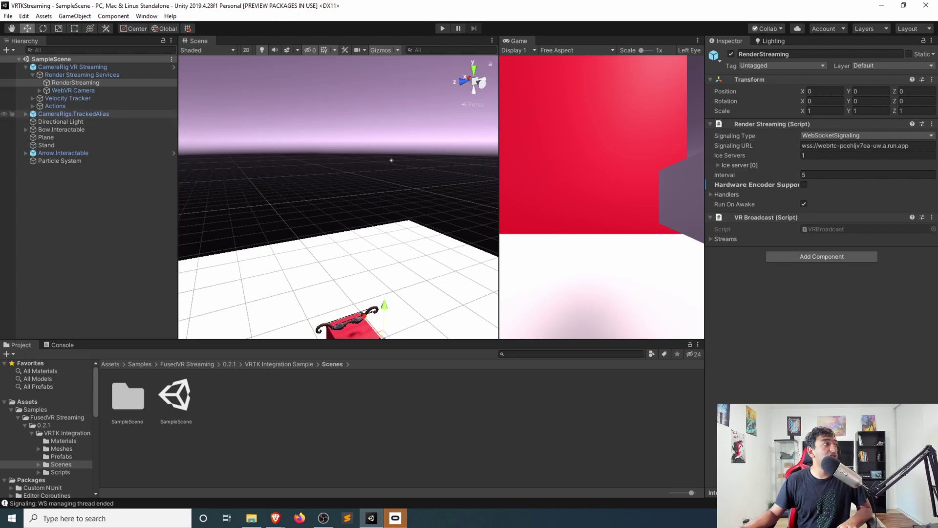
- Select CameraRig VR Streaming, then switch to vrtk.io's Tilia SDK list showing Oculus Integration 1.3.18
{"action": "left_click", "coordinate": [72, 67]}
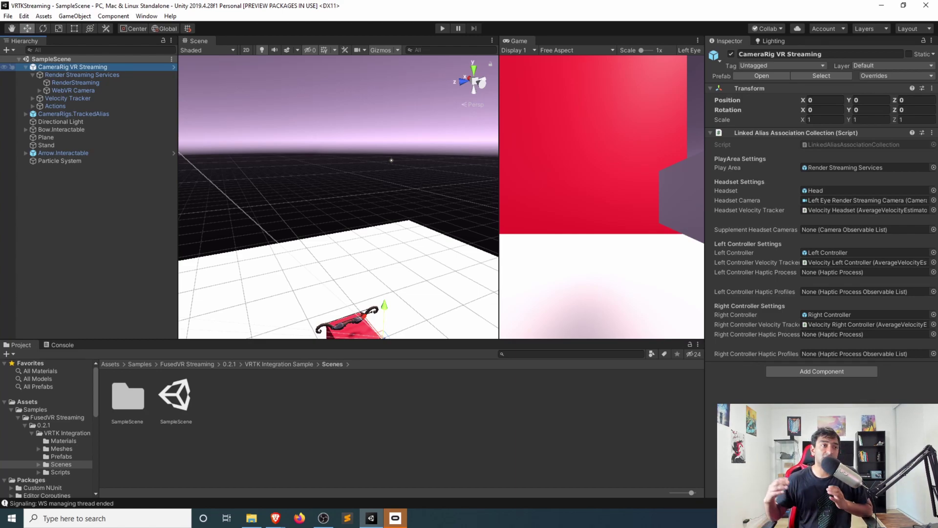
{"action": "key", "text": "alt+Tab"}
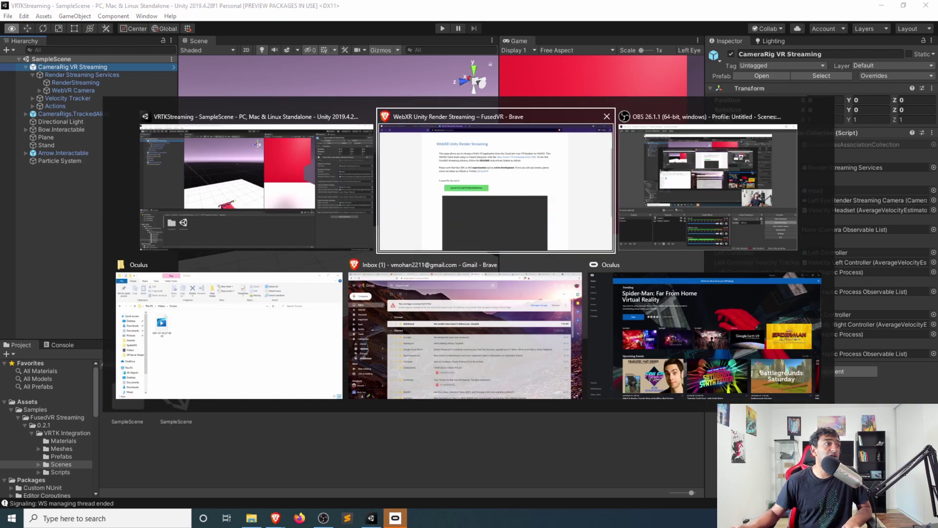
{"action": "key", "text": "ctrl+Tab"}
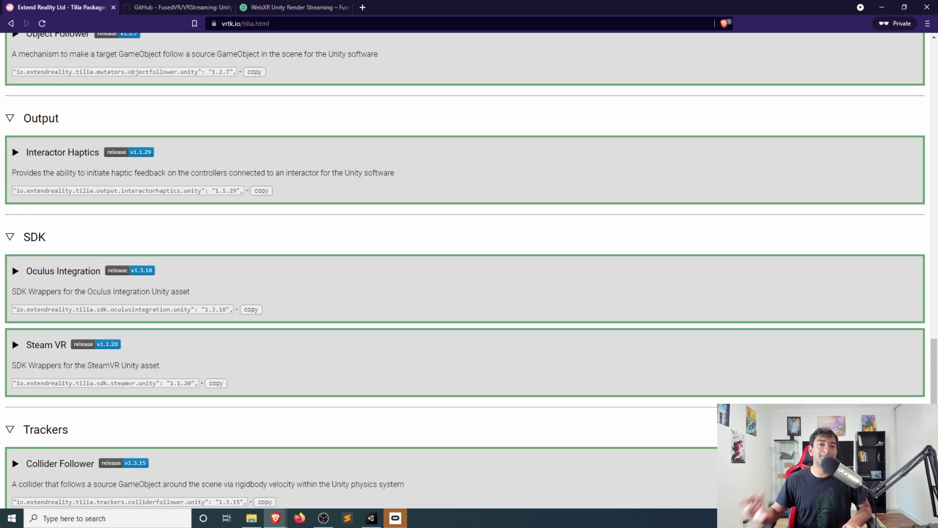
- Back in Unity, import the free Oculus Integration asset from its Asset Store page
{"action": "key", "text": "alt+Tab"}
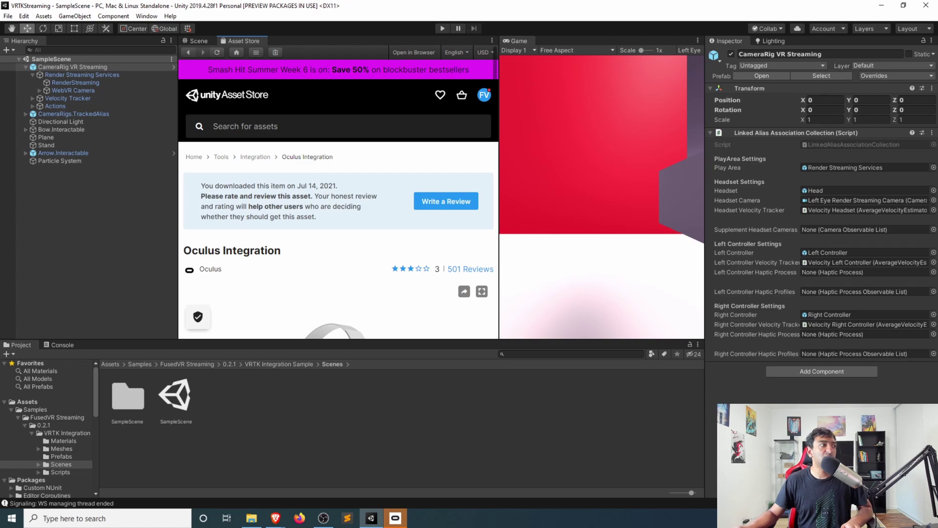
{"action": "scroll", "coordinate": [338, 199], "scroll_direction": "down", "scroll_amount": 7}
{"action": "left_click", "coordinate": [203, 244]}
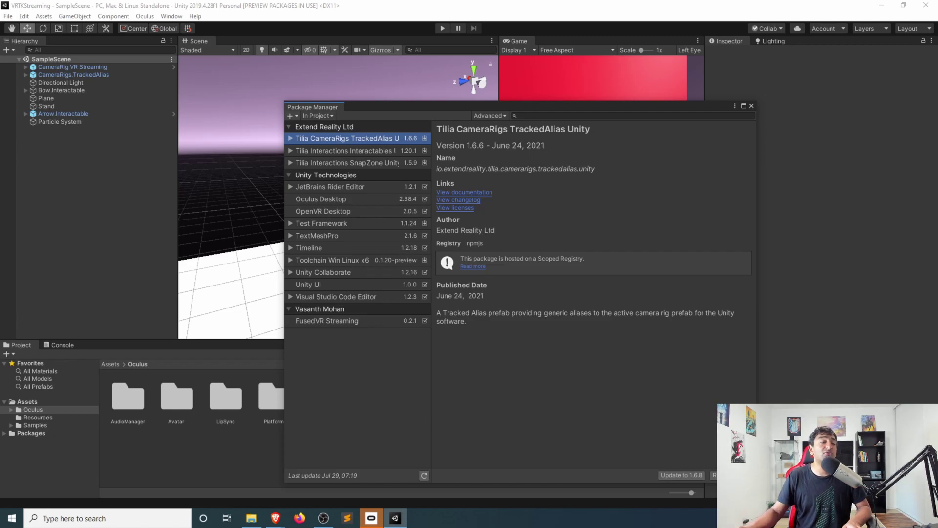
- Copy io.extendreality.tilia.sdk.oculusintegration.unity from vrtk.io's SDK list and return to Unity
{"action": "key", "text": "alt+Tab"}
{"action": "scroll", "coordinate": [464, 269], "scroll_direction": "down", "scroll_amount": 10}
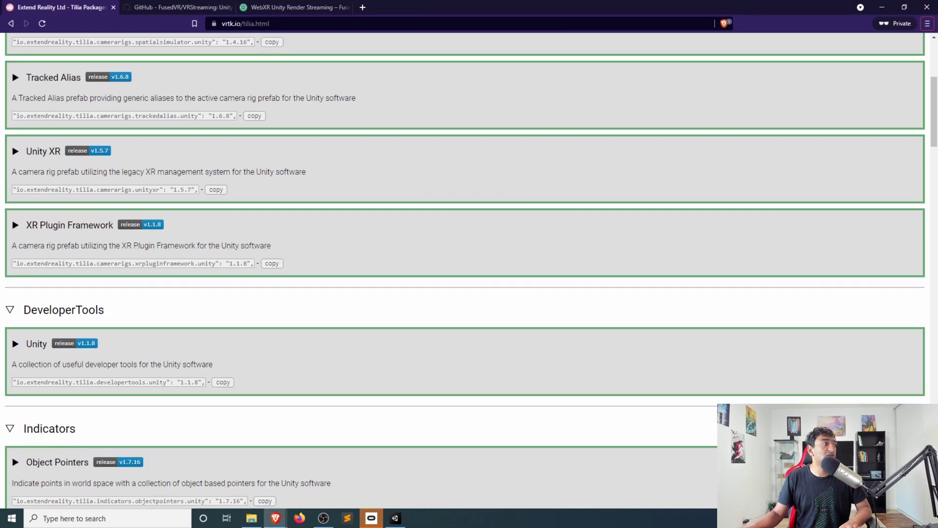
{"action": "scroll", "coordinate": [464, 269], "scroll_direction": "down", "scroll_amount": 20}
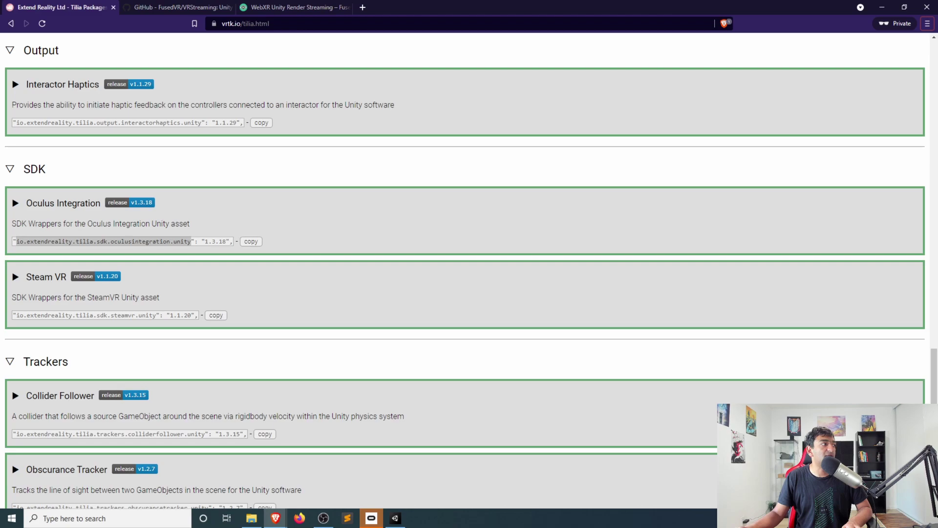
{"action": "key", "text": "alt+Tab"}
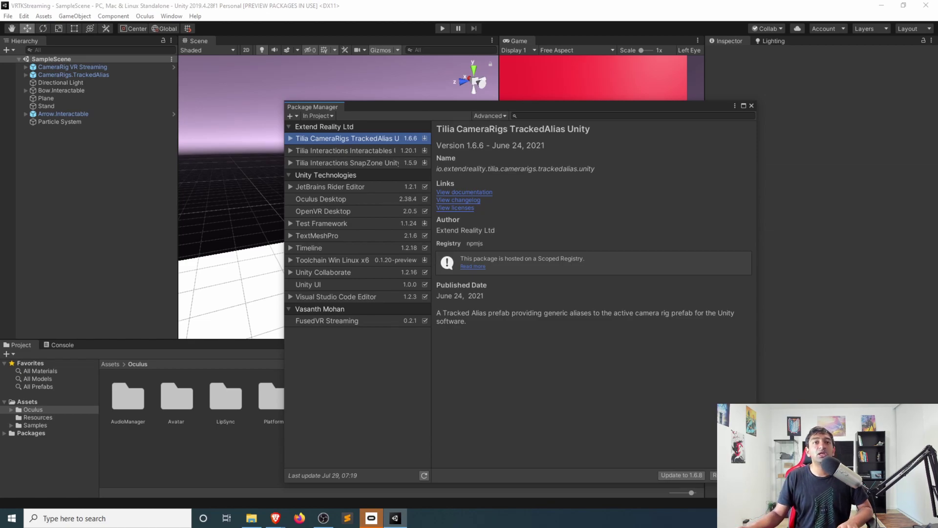
- Add io.extendreality.tilia.sdk.oculusintegration.unity to the project via Add package from git URL
{"action": "left_click", "coordinate": [290, 116]}
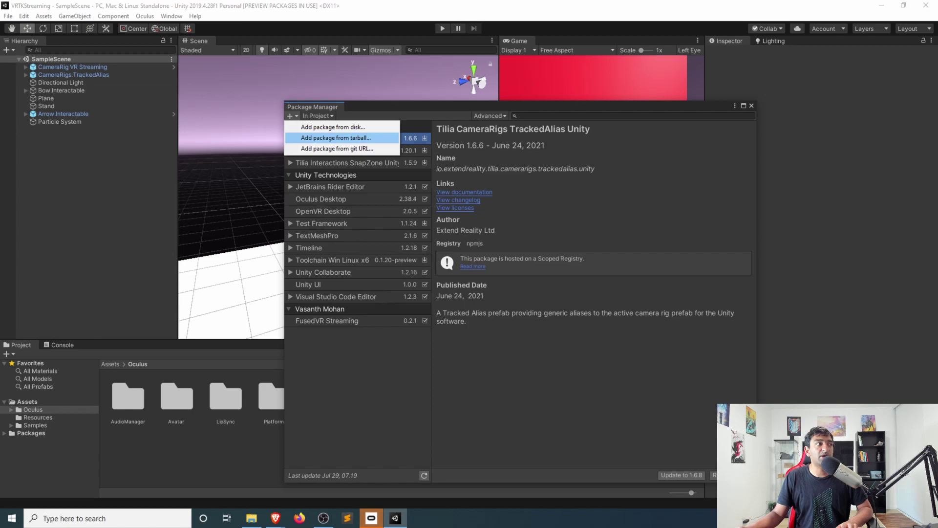
{"action": "left_click", "coordinate": [318, 148]}
{"action": "key", "text": "ctrl+v"}
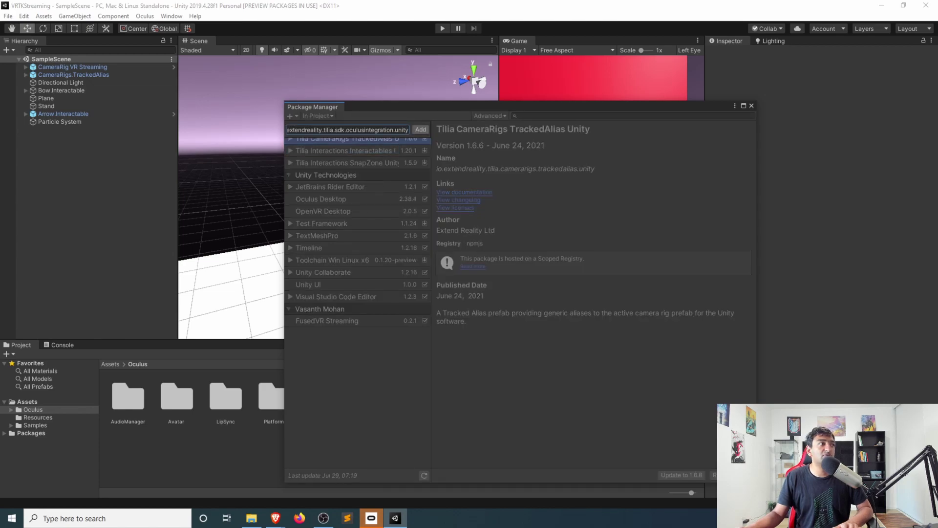
{"action": "key", "text": "Return"}
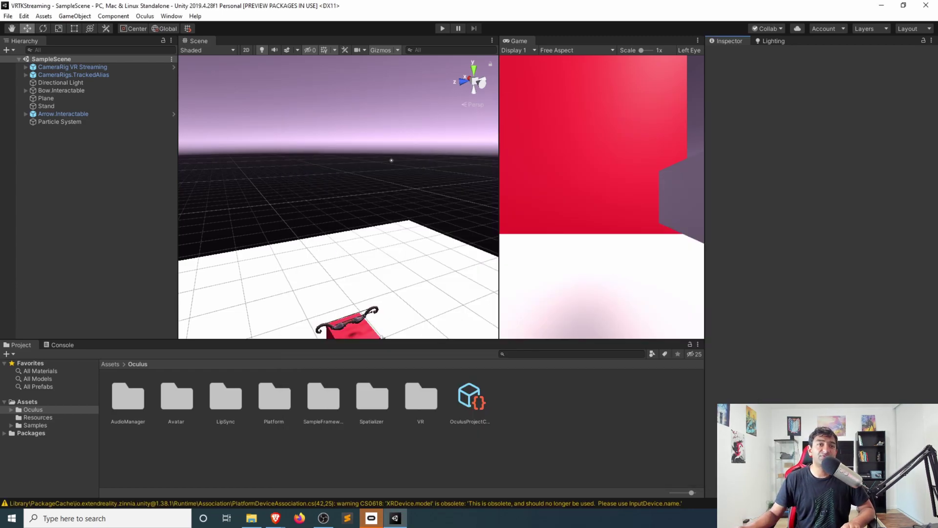
- Drag CameraRigs.OculusIntegration from the package's Runtime/Prefabs folder into the Hierarchy
{"action": "left_click", "coordinate": [31, 433]}
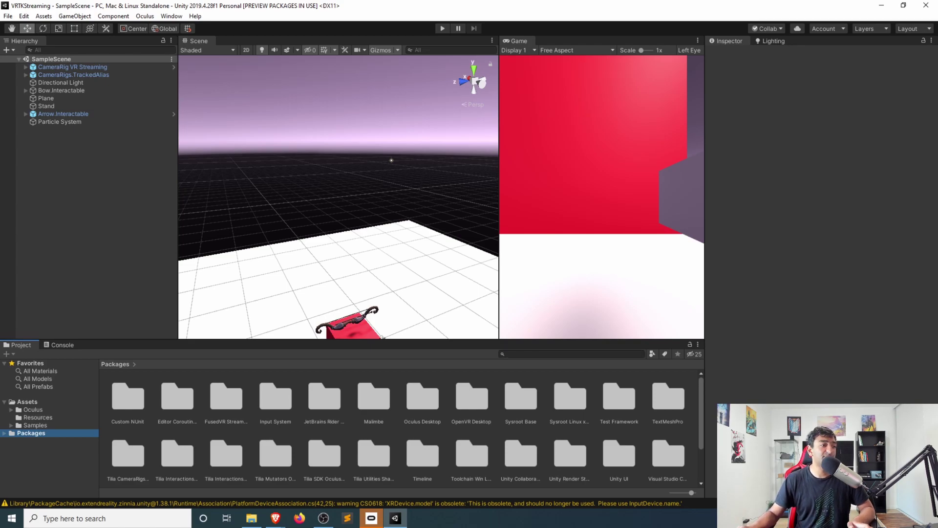
{"action": "scroll", "coordinate": [400, 430], "scroll_direction": "down", "scroll_amount": 3}
{"action": "left_click", "coordinate": [325, 399]}
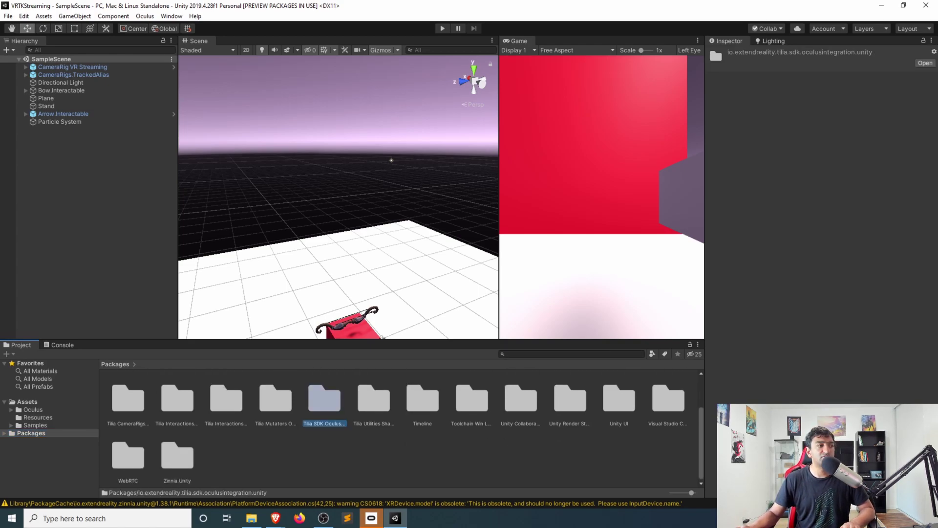
{"action": "double_click", "coordinate": [323, 396]}
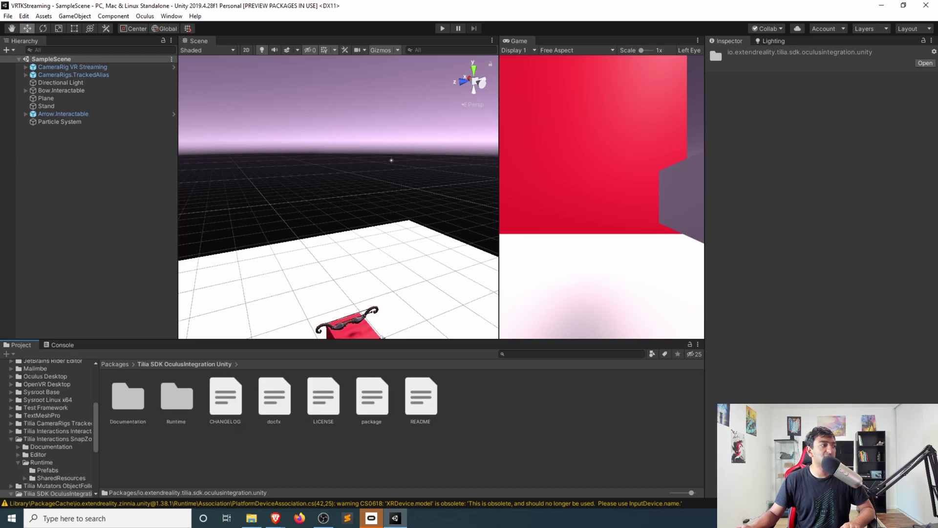
{"action": "double_click", "coordinate": [177, 396]}
{"action": "double_click", "coordinate": [128, 397]}
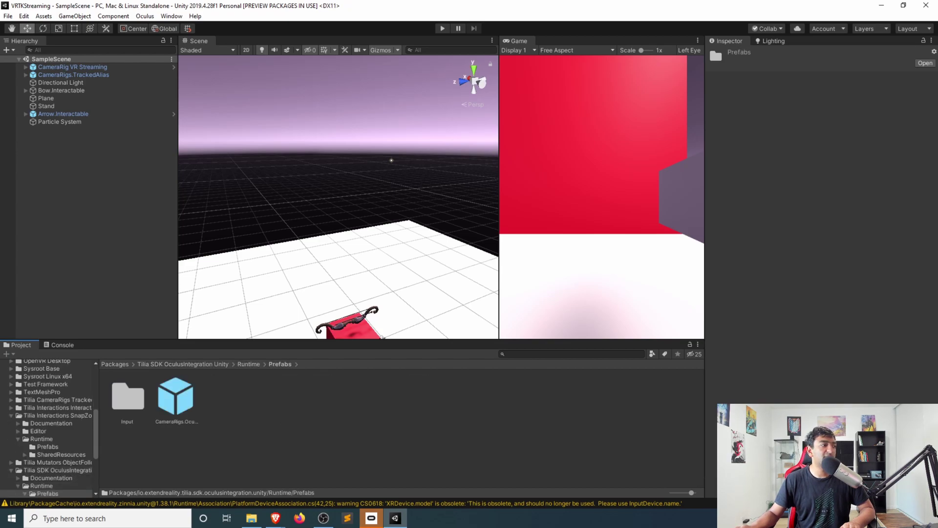
{"action": "left_click_drag", "start_coordinate": [176, 397], "coordinate": [93, 195]}
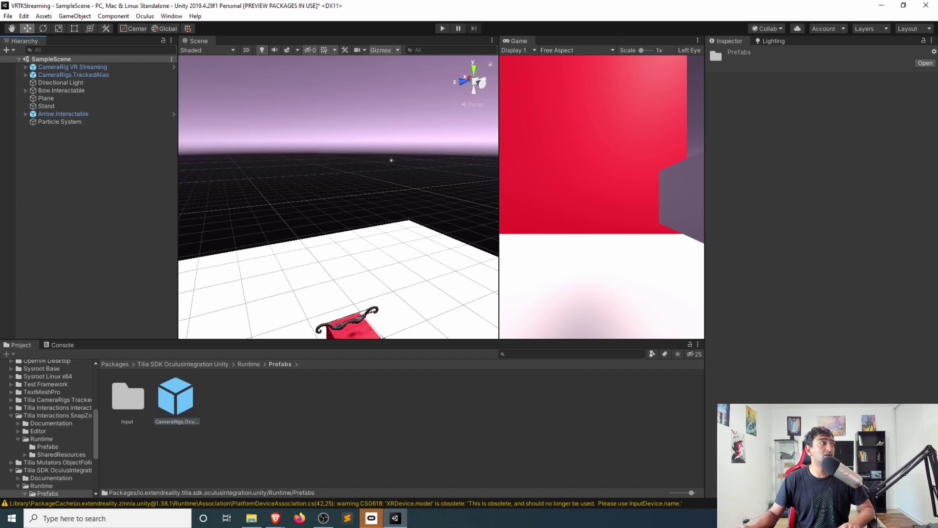
{"action": "left_click", "coordinate": [73, 67]}
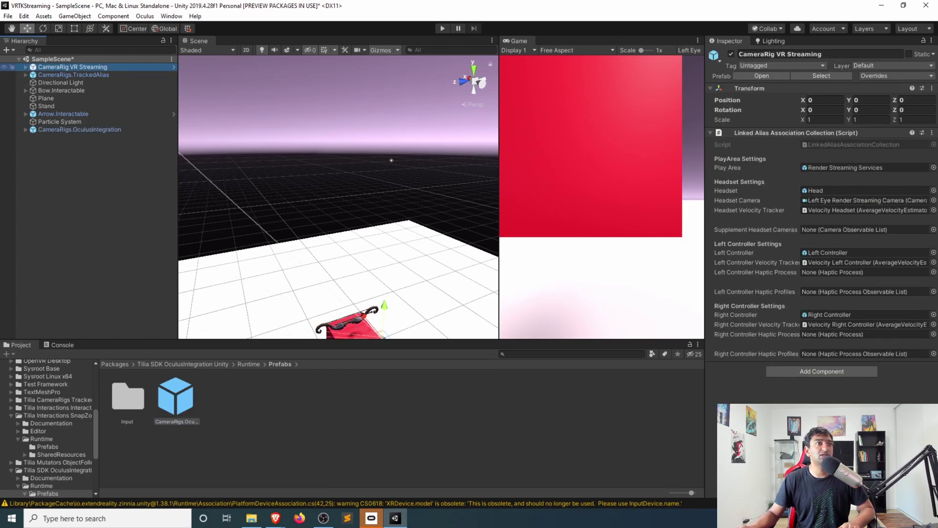
- Set CameraRigs.TrackedAlias's Camera Rigs Element 0 to CameraRigs.OculusIntegration
{"action": "left_click", "coordinate": [80, 130]}
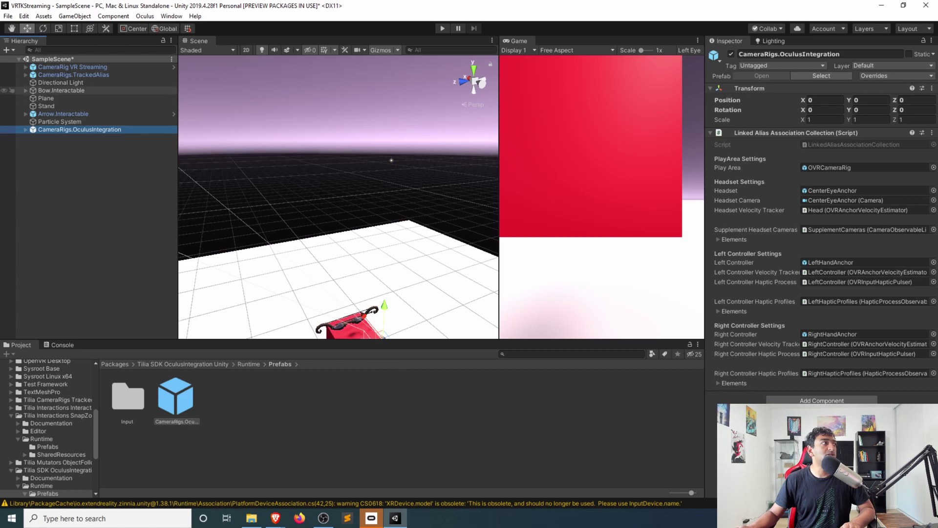
{"action": "left_click", "coordinate": [73, 75]}
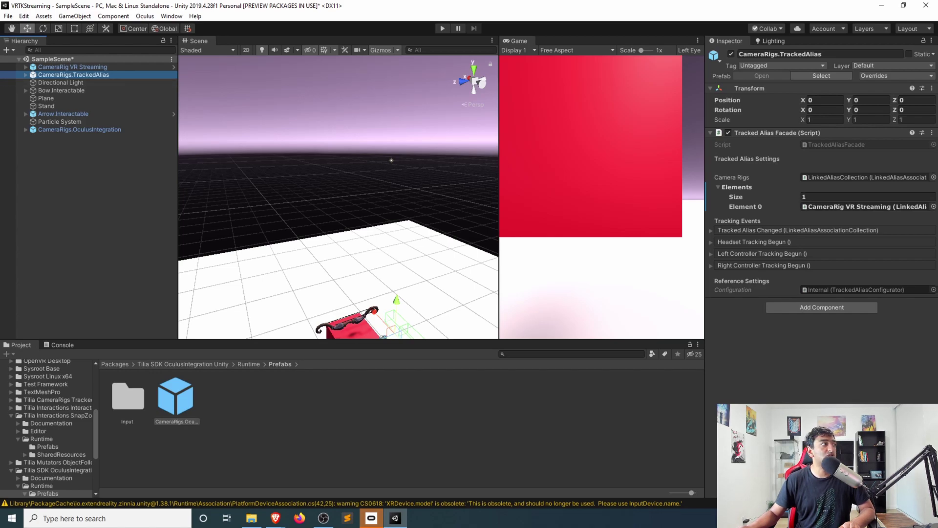
{"action": "left_click_drag", "start_coordinate": [79, 130], "coordinate": [863, 208]}
{"action": "left_click", "coordinate": [74, 75]}
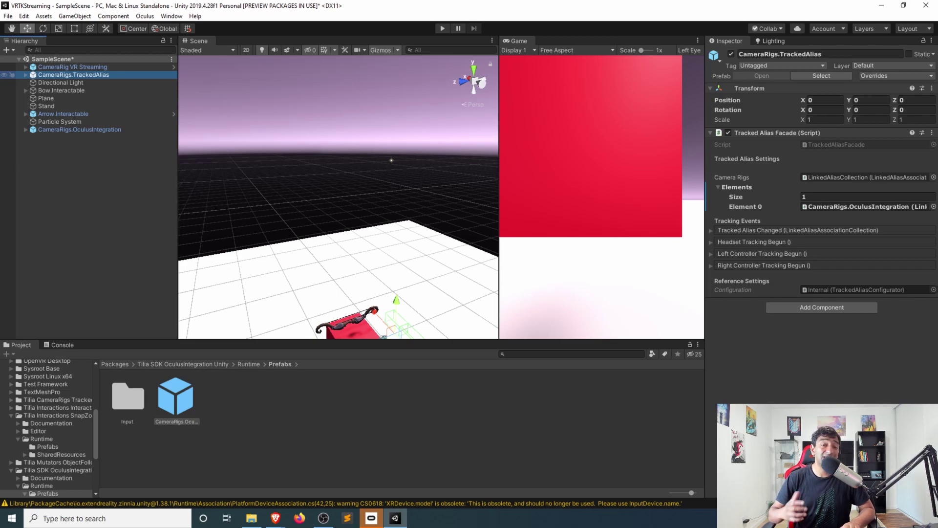
- Expand CameraRigs.TrackedAlias's Aliases and both controller aliases to review their interactors
{"action": "key", "text": "Right"}
{"action": "key", "text": "Down"}
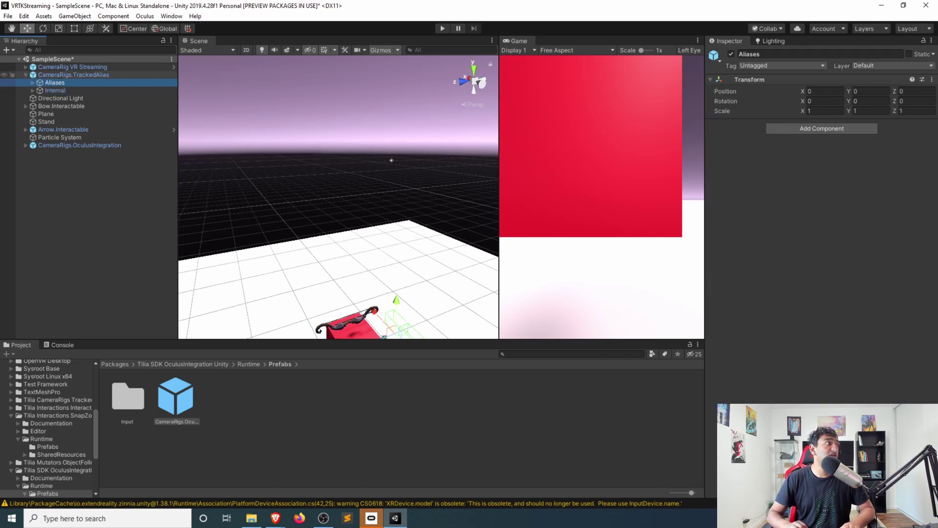
{"action": "key", "text": "Down"}
{"action": "key", "text": "Up"}
{"action": "key", "text": "Right"}
{"action": "key", "text": "Down"}
{"action": "key", "text": "Down"}
{"action": "key", "text": "Down"}
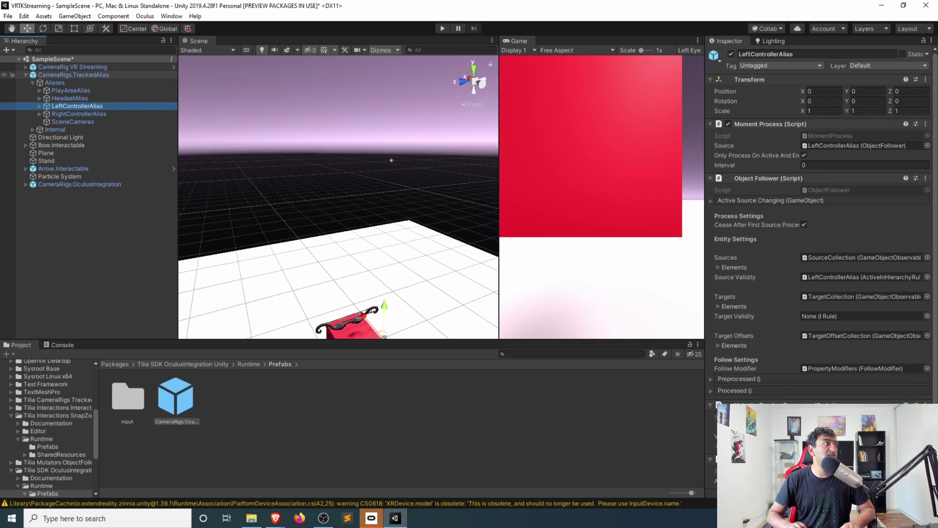
{"action": "key", "text": "Right"}
{"action": "key", "text": "Down"}
{"action": "key", "text": "Down"}
{"action": "key", "text": "Down"}
{"action": "key", "text": "Right"}
{"action": "key", "text": "Down"}
{"action": "key", "text": "Up"}
{"action": "key", "text": "Up"}
{"action": "key", "text": "Up"}
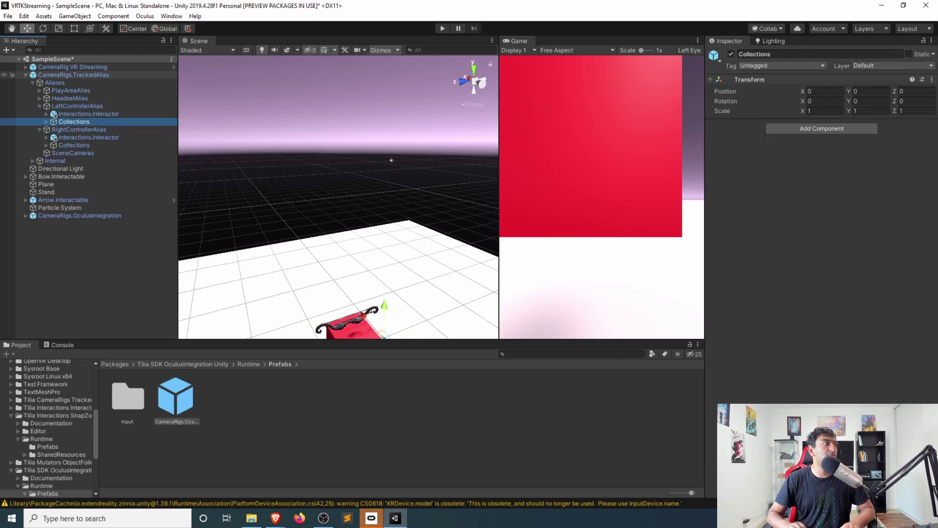
{"action": "key", "text": "Down"}
{"action": "key", "text": "Down"}
{"action": "key", "text": "Down"}
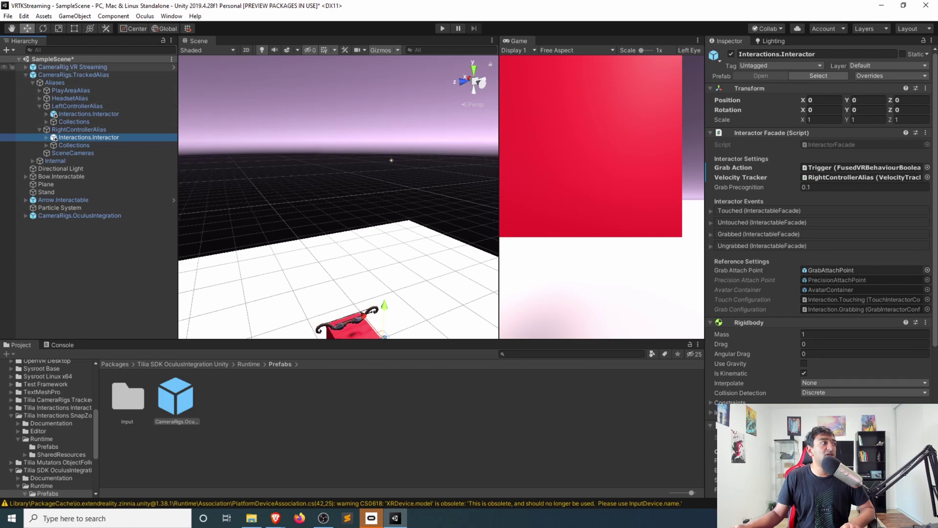
- Review the streaming rig's LeftHand A-Button action, then expand CameraRigs.OculusIntegration to OVRCameraRig
{"action": "left_click", "coordinate": [72, 67]}
{"action": "key", "text": "Right"}
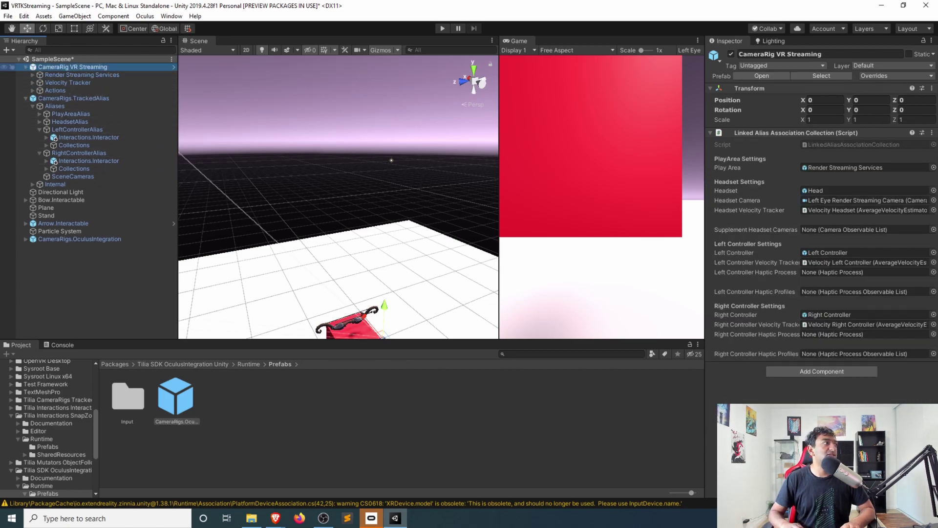
{"action": "key", "text": "Down"}
{"action": "key", "text": "Down"}
{"action": "key", "text": "Down"}
{"action": "key", "text": "Right"}
{"action": "key", "text": "Down"}
{"action": "key", "text": "Right"}
{"action": "key", "text": "Down"}
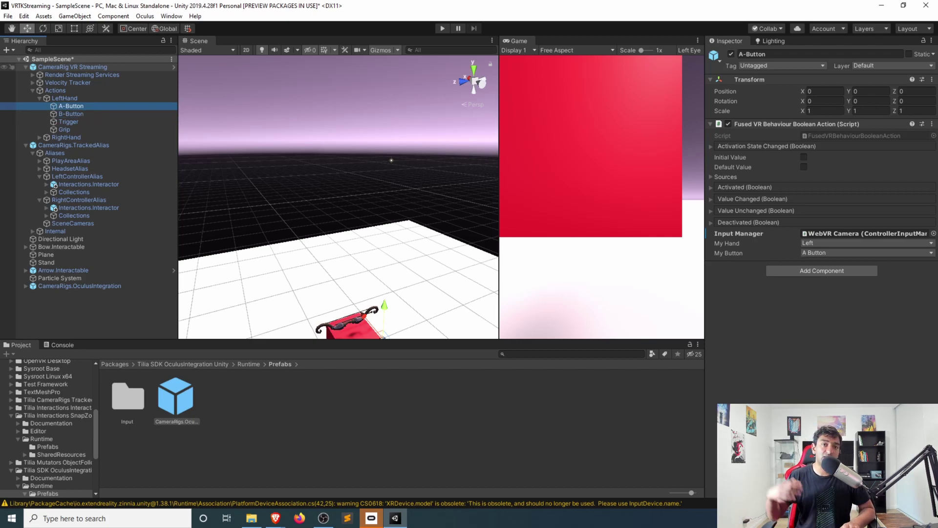
{"action": "key", "text": "Left"}
{"action": "key", "text": "Left"}
{"action": "key", "text": "Left"}
{"action": "key", "text": "Left"}
{"action": "key", "text": "Left"}
{"action": "key", "text": "Left"}
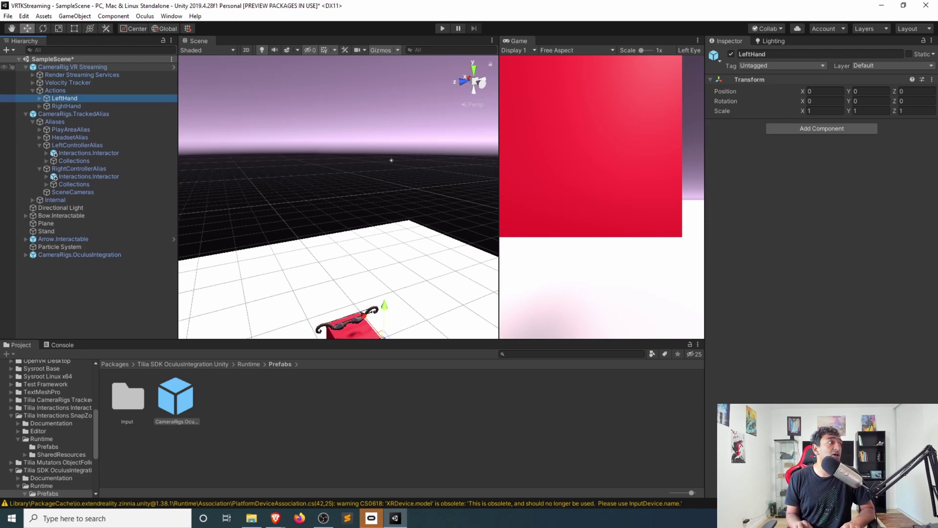
{"action": "key", "text": "Down"}
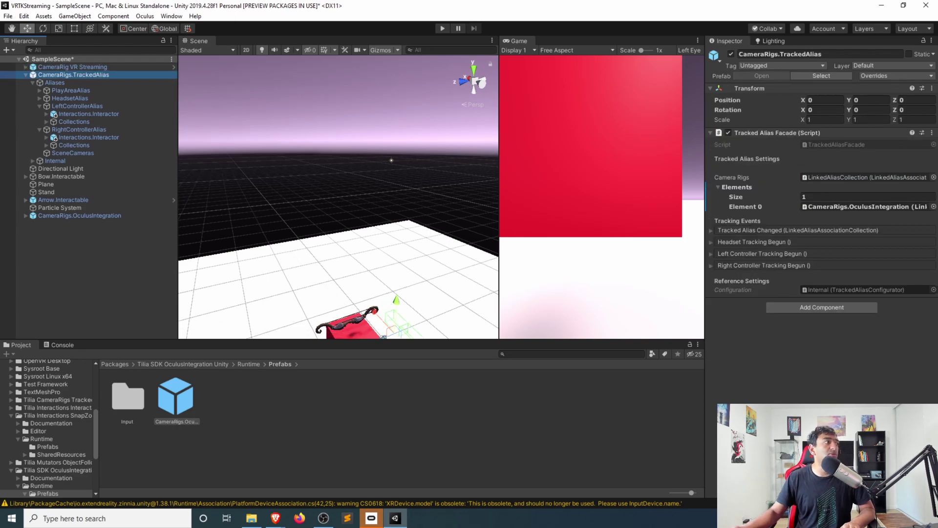
{"action": "left_click", "coordinate": [80, 215]}
{"action": "key", "text": "Right"}
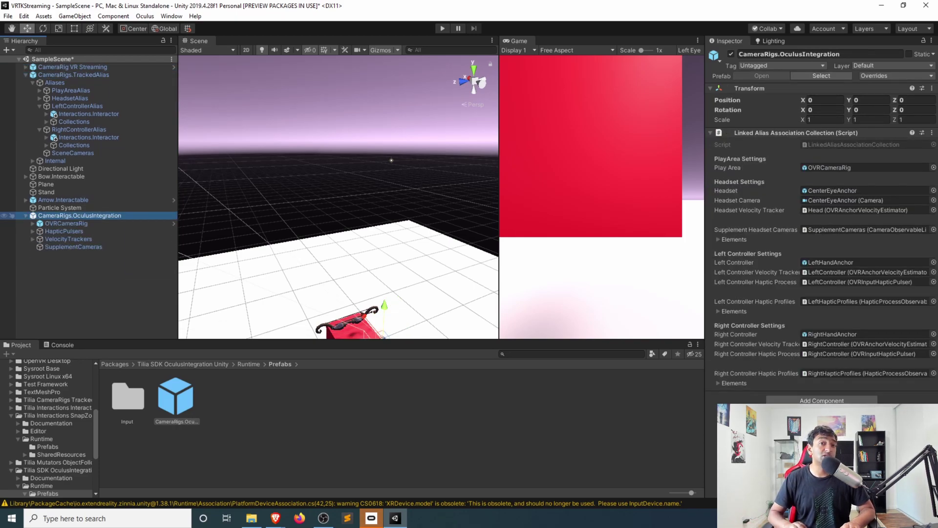
{"action": "key", "text": "Down"}
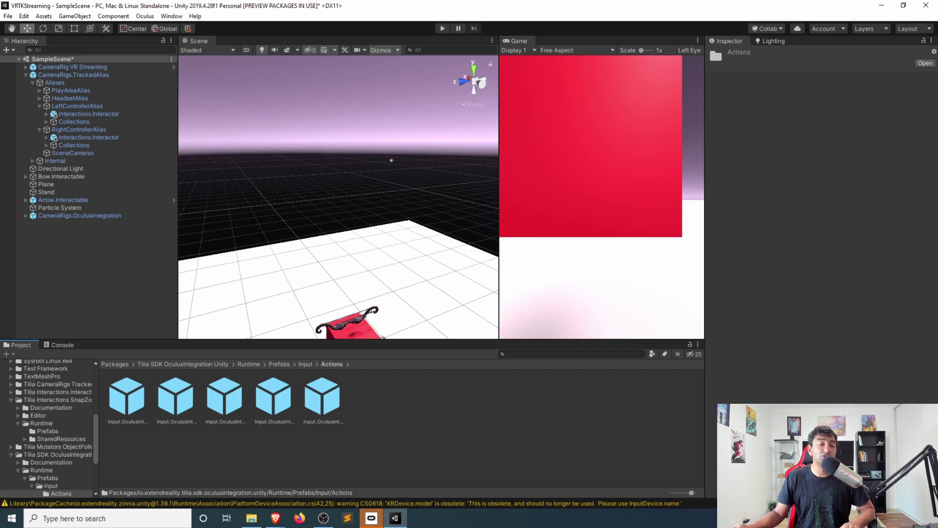
- Add the OVRInputButtonAction prefab to the scene and duplicate it
{"action": "left_click", "coordinate": [127, 397]}
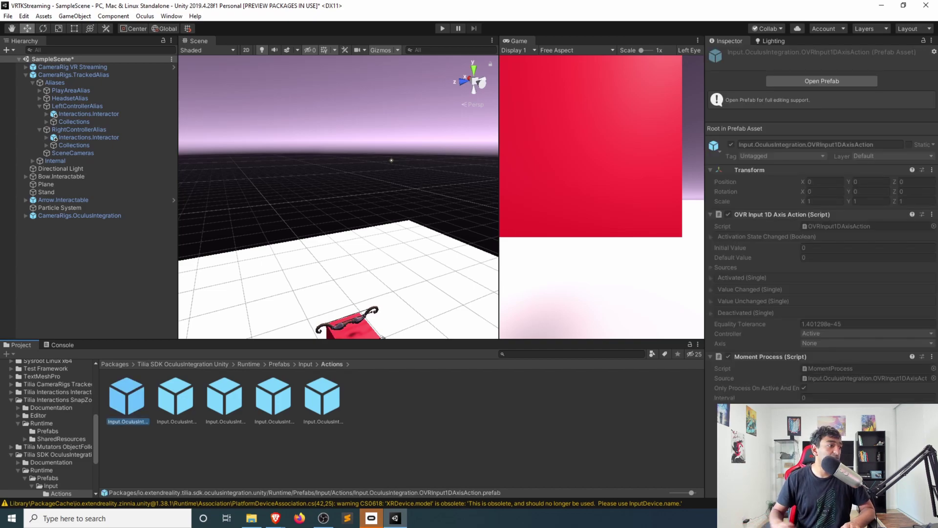
{"action": "left_click", "coordinate": [224, 397]}
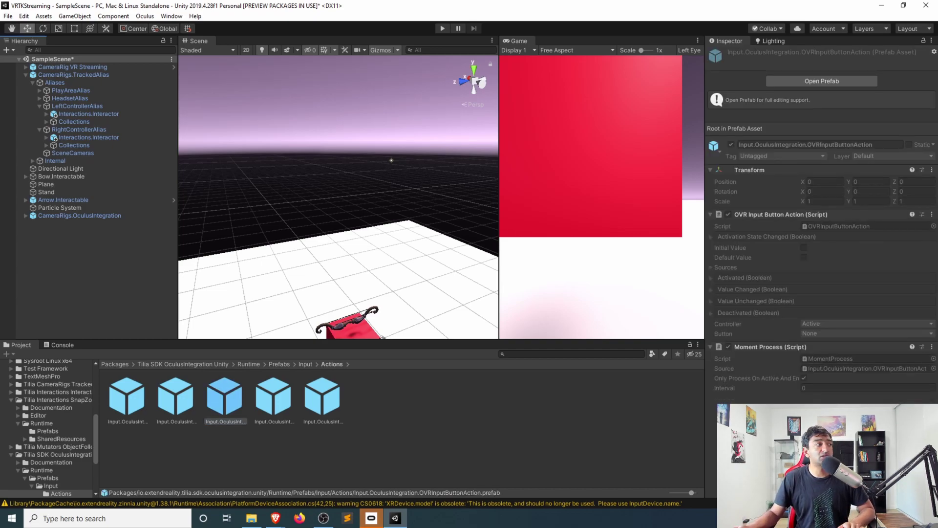
{"action": "left_click_drag", "start_coordinate": [225, 397], "coordinate": [78, 264]}
{"action": "key", "text": "ctrl+d"}
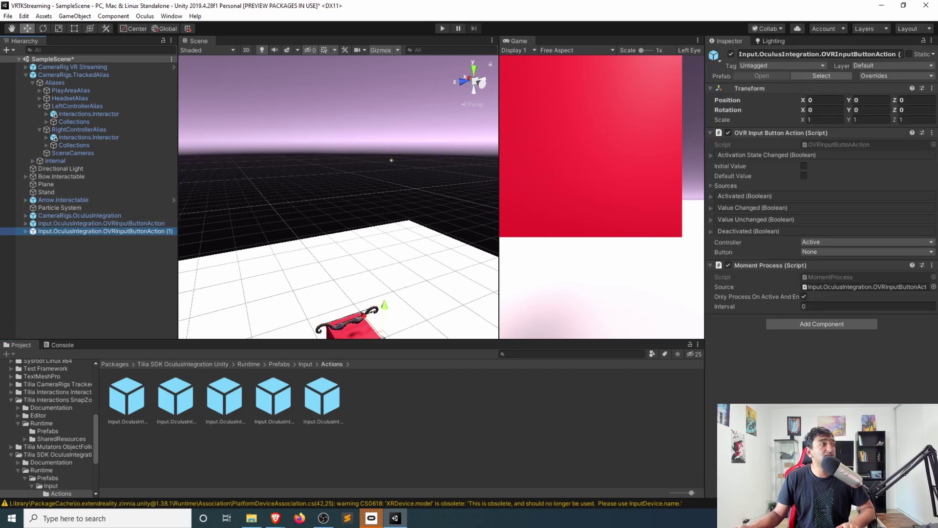
{"action": "left_click", "coordinate": [101, 223]}
{"action": "left_click", "coordinate": [101, 231]}
{"action": "left_click", "coordinate": [101, 224]}
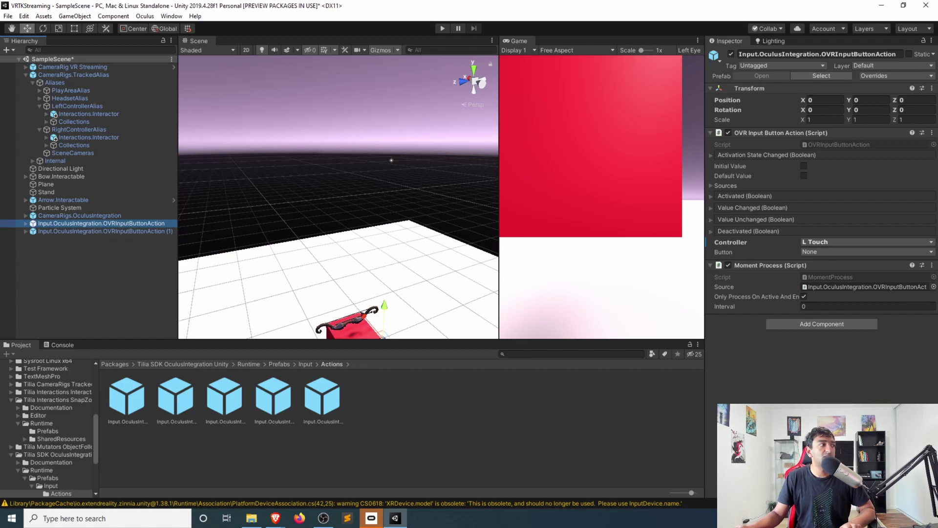
{"action": "left_click", "coordinate": [101, 231]}
- Set the duplicate's controller to R Touch only and its button to Primary Index Trigger
{"action": "left_click", "coordinate": [865, 242]}
{"action": "left_click", "coordinate": [828, 285]}
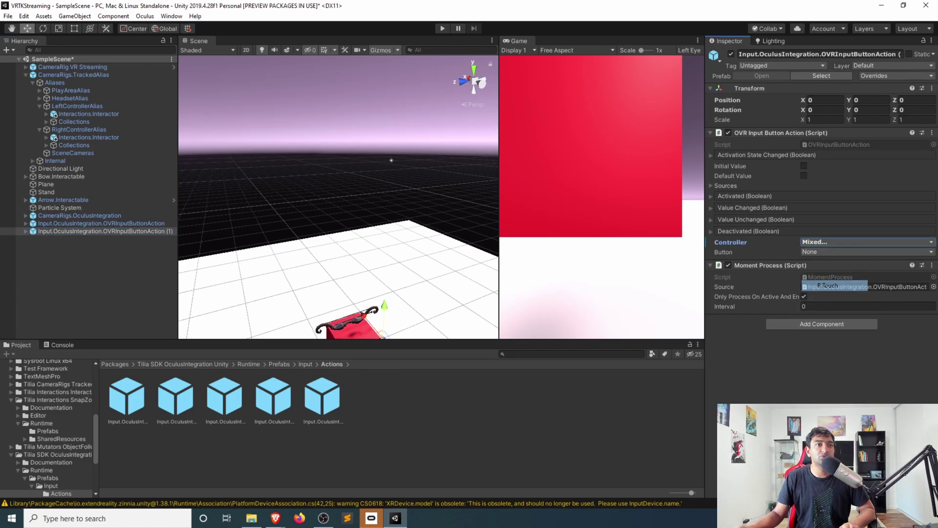
{"action": "left_click", "coordinate": [865, 242]}
{"action": "left_click", "coordinate": [826, 361]}
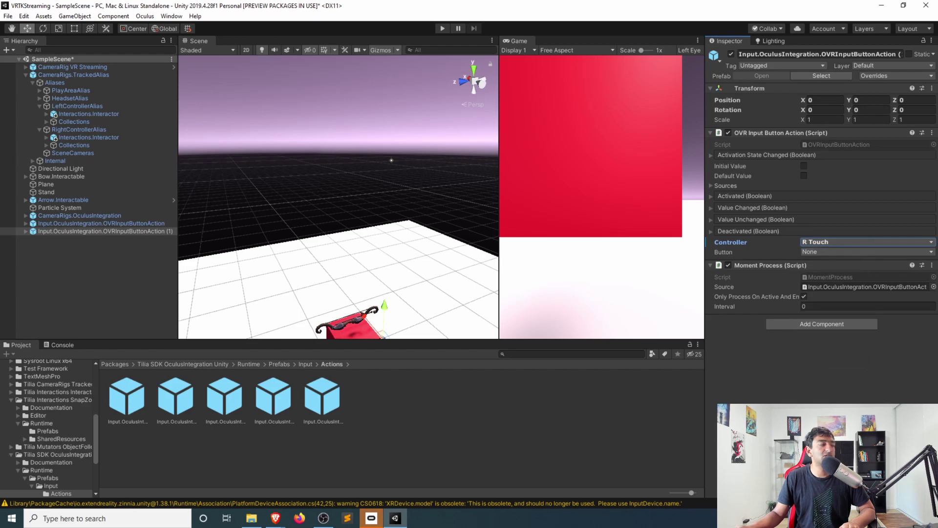
{"action": "left_click", "coordinate": [865, 252]}
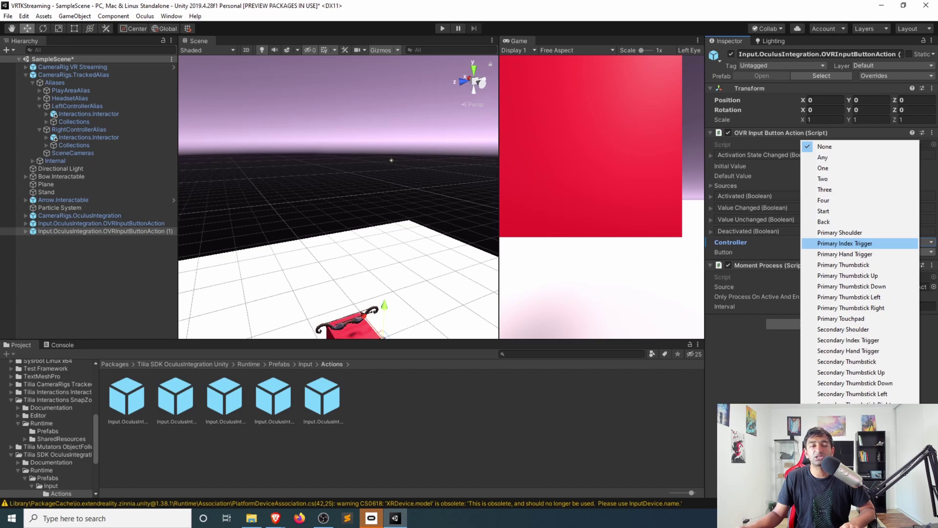
{"action": "left_click", "coordinate": [844, 243]}
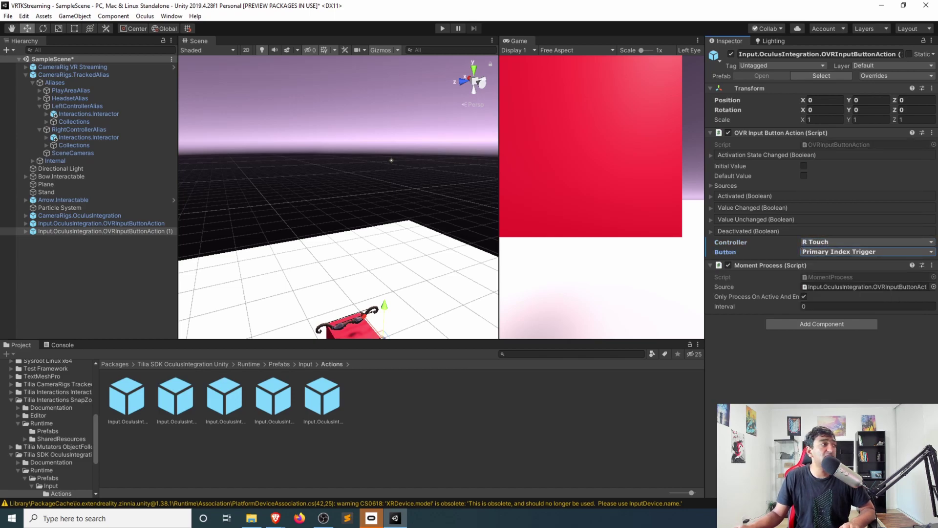
- Set the L Touch action's button to Primary Index Trigger as well
{"action": "left_click", "coordinate": [101, 223]}
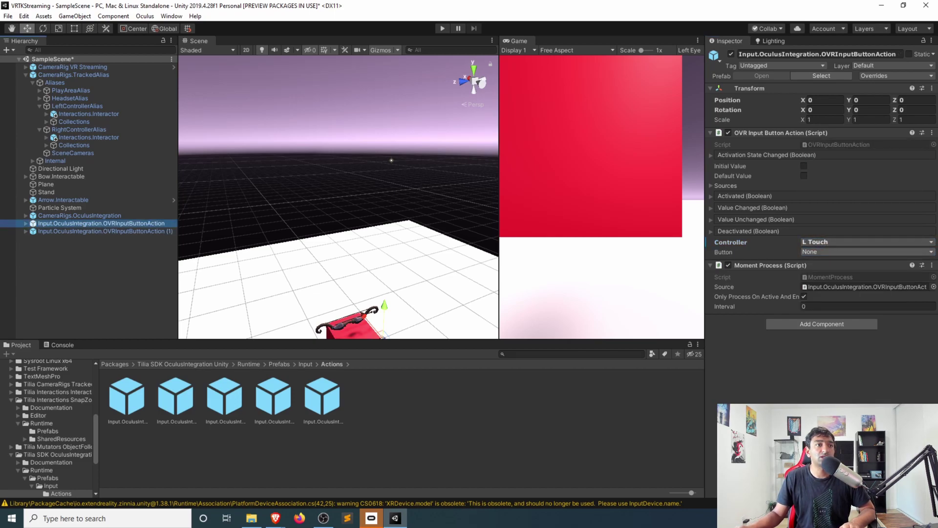
{"action": "left_click", "coordinate": [865, 252]}
{"action": "left_click", "coordinate": [841, 253]}
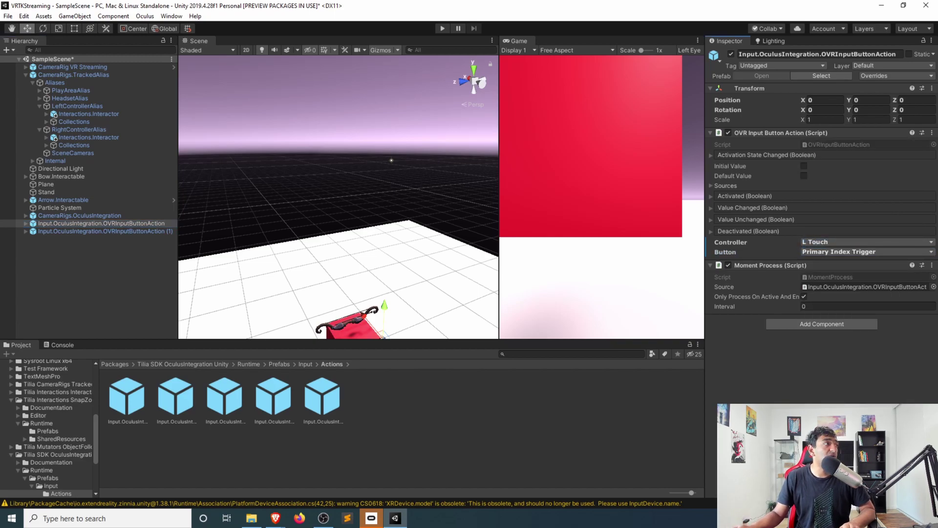
{"action": "left_click", "coordinate": [88, 113]}
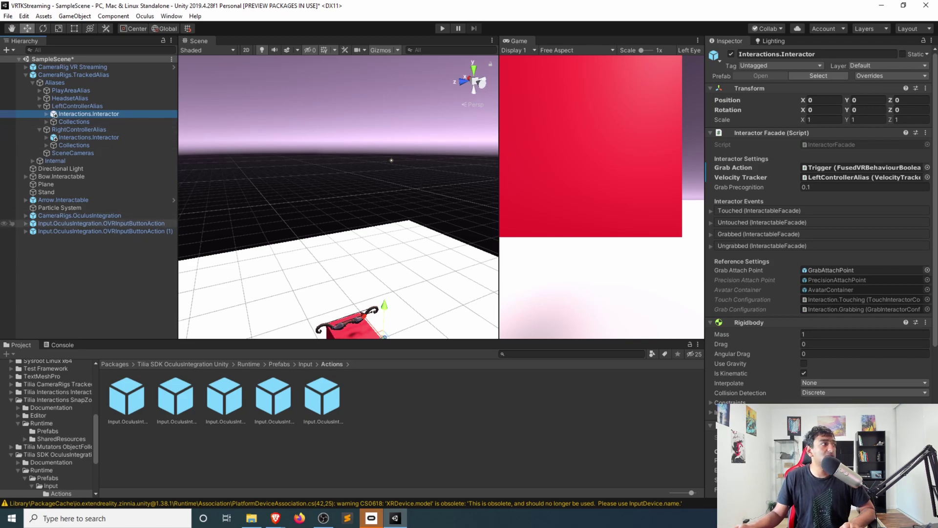
- Assign the left button action as the left Interactor's Grab Action
{"action": "left_click", "coordinate": [442, 29]}
{"action": "left_click_drag", "start_coordinate": [696, 183], "coordinate": [861, 167]}
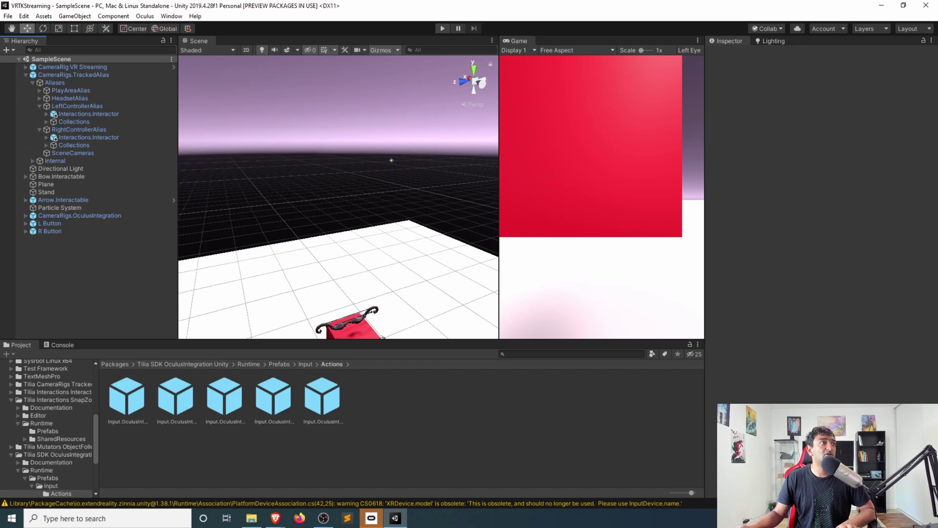
- Disable CameraRig VR Streaming, enter Play mode, and dock a widened Game view beside Scene
{"action": "left_click", "coordinate": [72, 67]}
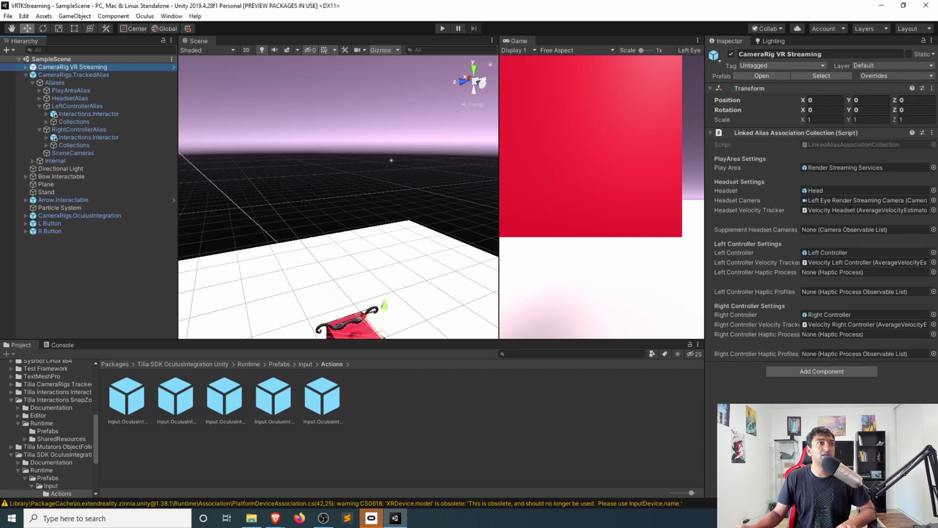
{"action": "left_click", "coordinate": [731, 54]}
{"action": "key", "text": "ctrl+p"}
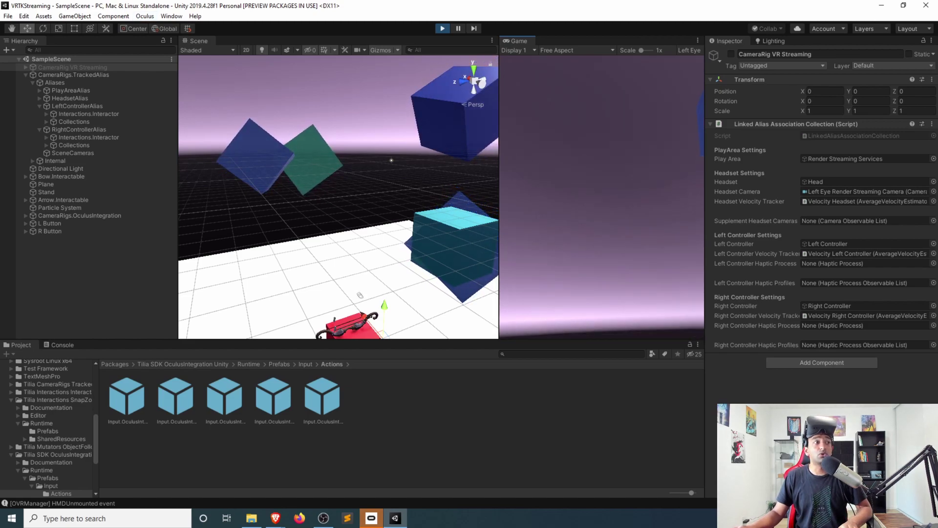
{"action": "left_click_drag", "start_coordinate": [499, 196], "coordinate": [393, 195]}
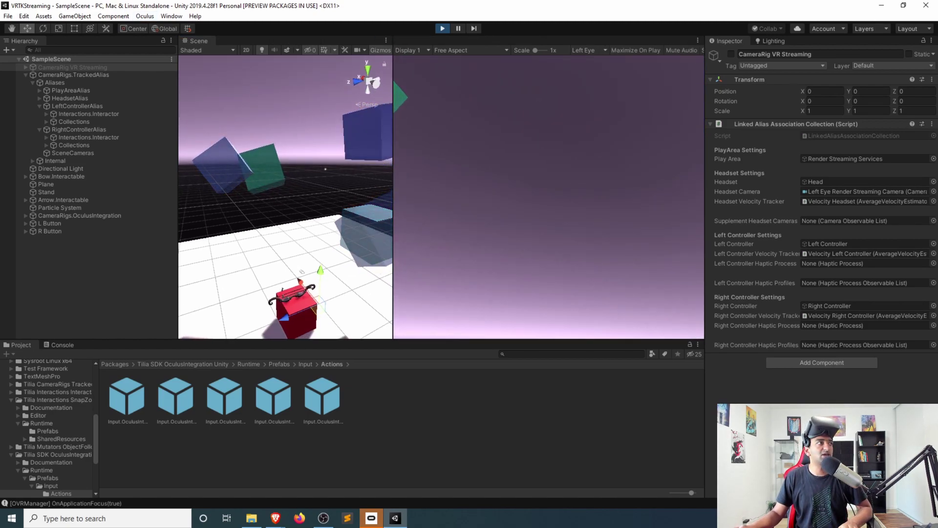
{"action": "left_click_drag", "start_coordinate": [413, 41], "coordinate": [235, 41]}
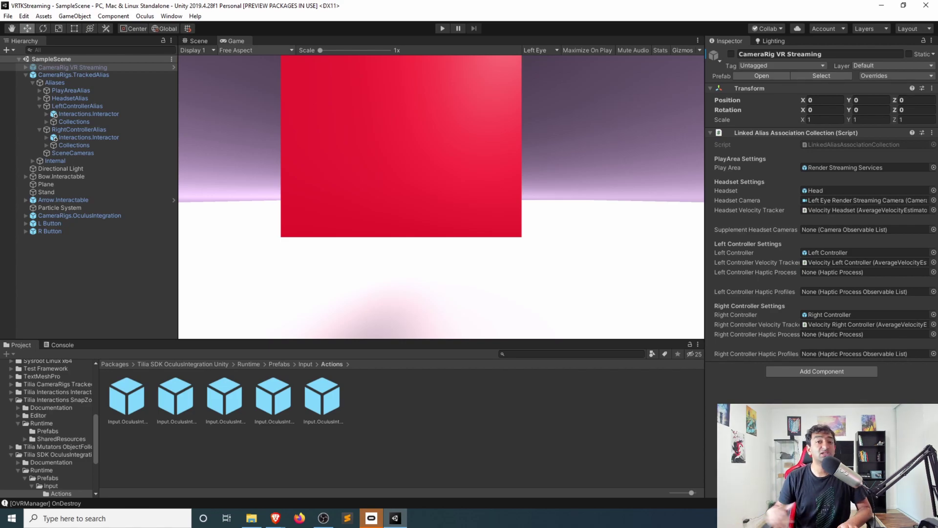
- Check both interactors' grab actions, confirming R Button on the right controller
{"action": "left_click", "coordinate": [88, 114]}
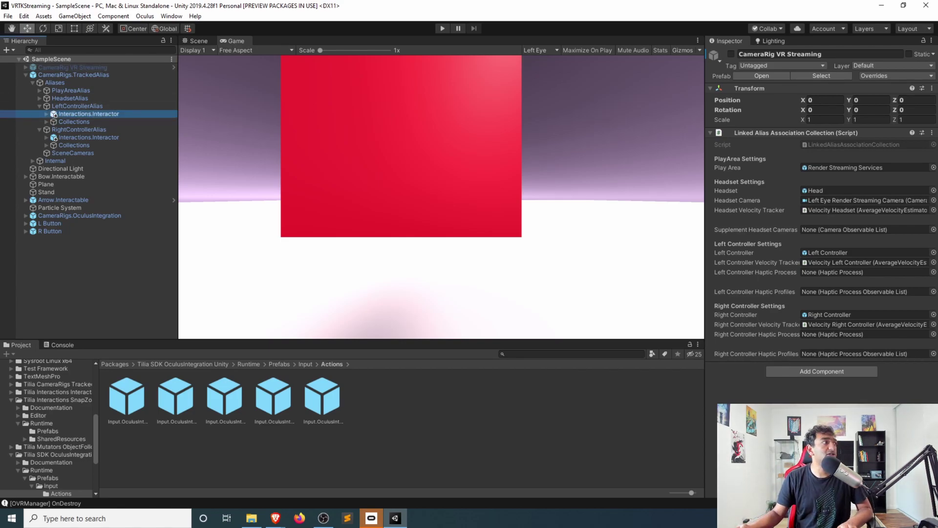
{"action": "left_click", "coordinate": [88, 137]}
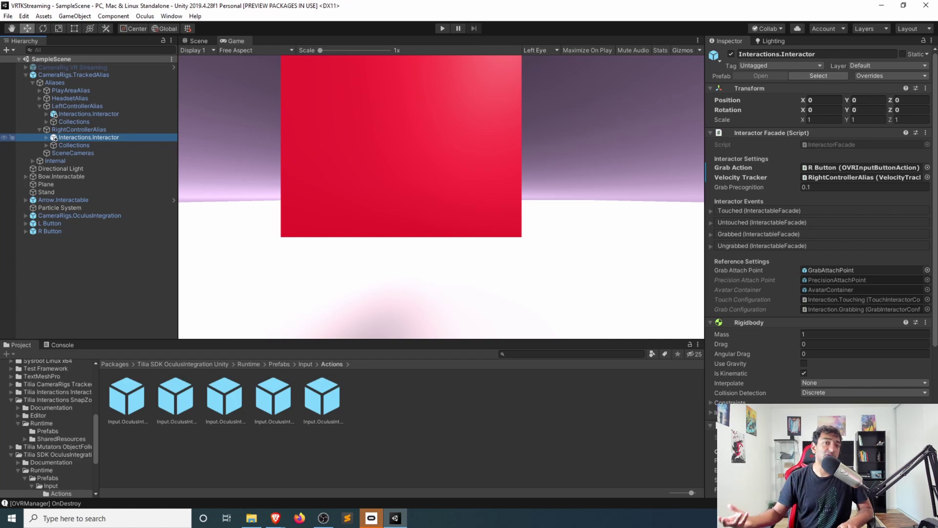